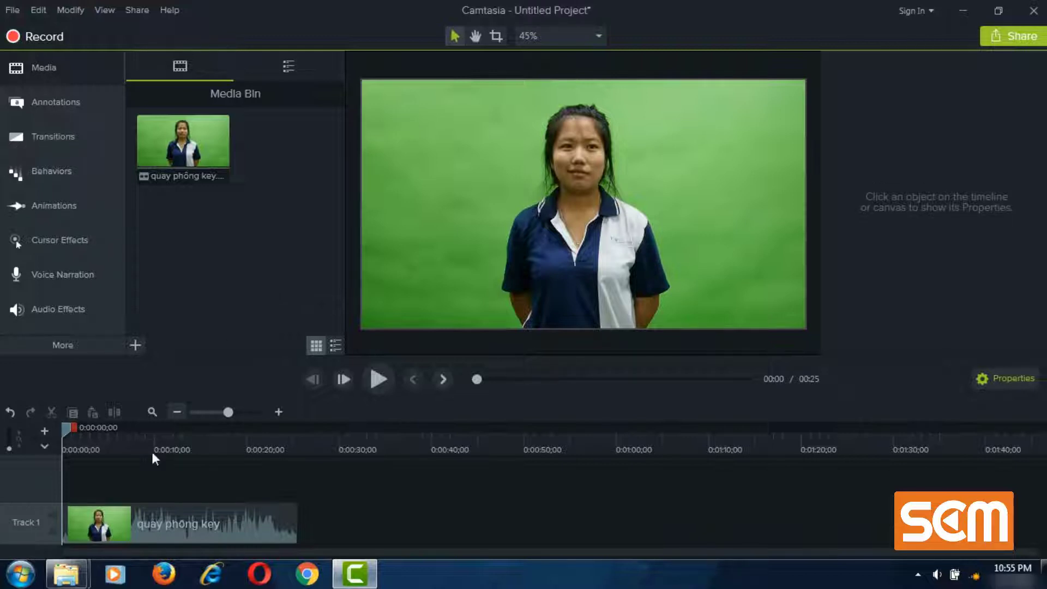
Step: Import the "action lines, zoom in, half-speed black, loopable" video from New folder (2) into the Camtasia media bin
{"action": "mouse_move", "coordinate": [66, 573]}
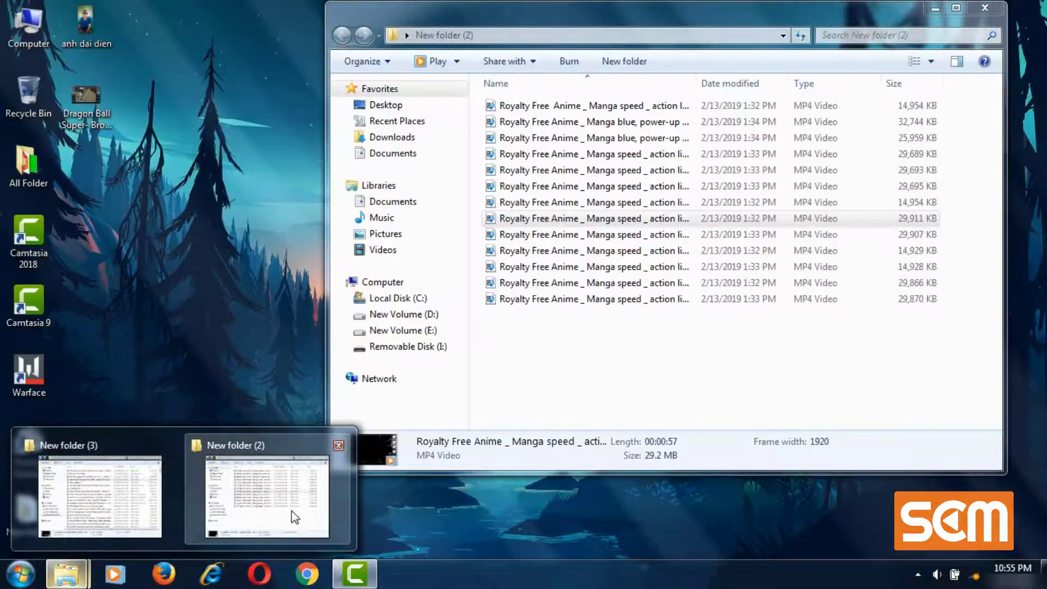
{"action": "left_click", "coordinate": [291, 511]}
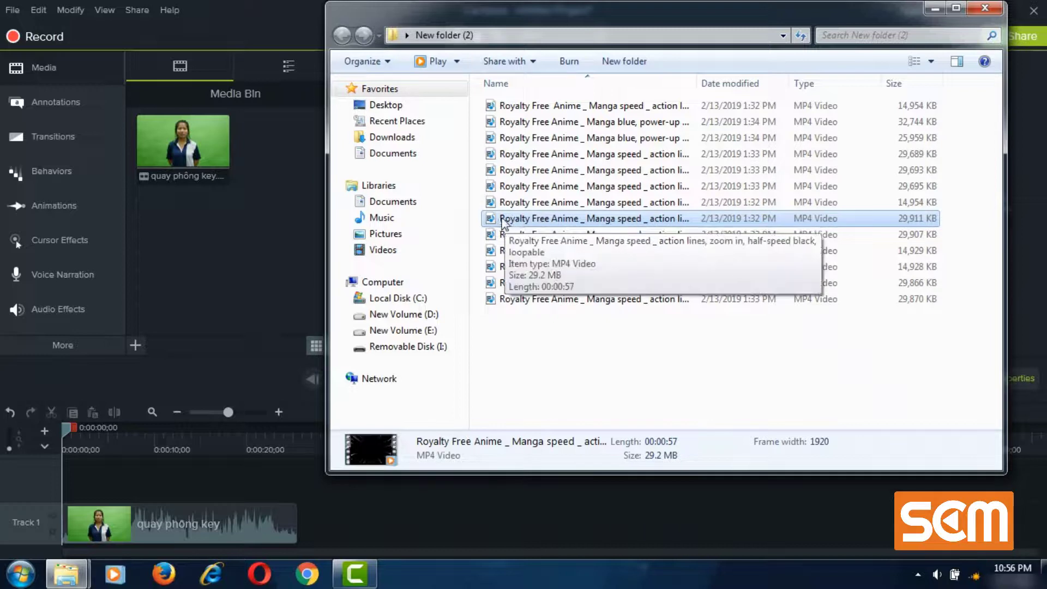
{"action": "left_click_drag", "start_coordinate": [506, 223], "coordinate": [166, 265]}
Step: Preview the "zoom in, half-speed white, loopable" action-lines video in MPC-HC x64, and close the player
{"action": "left_click", "coordinate": [559, 236]}
{"action": "right_click", "coordinate": [558, 235]}
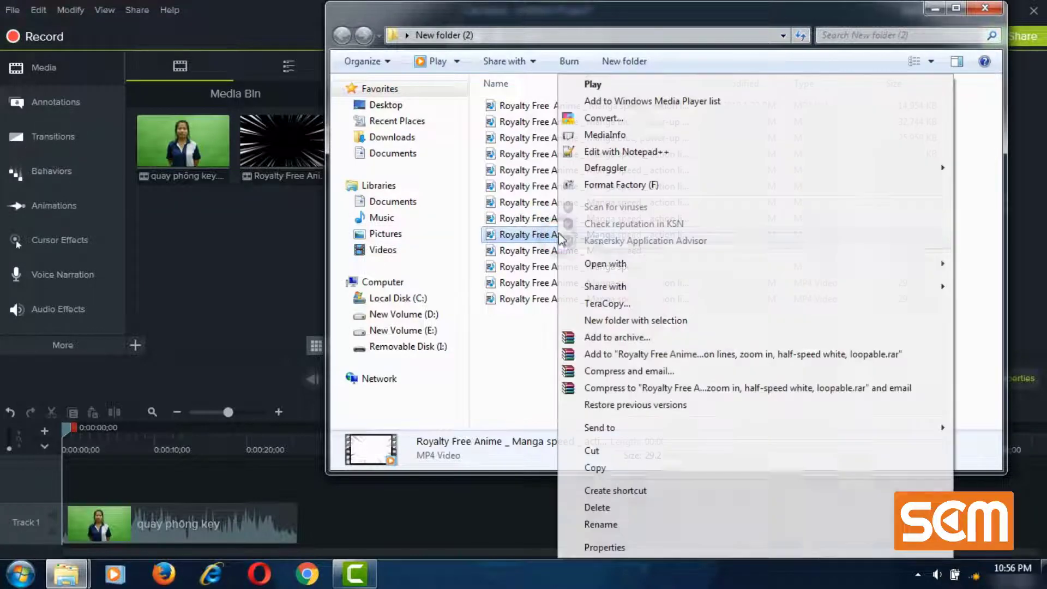
{"action": "mouse_move", "coordinate": [605, 263]}
{"action": "left_click", "coordinate": [499, 316]}
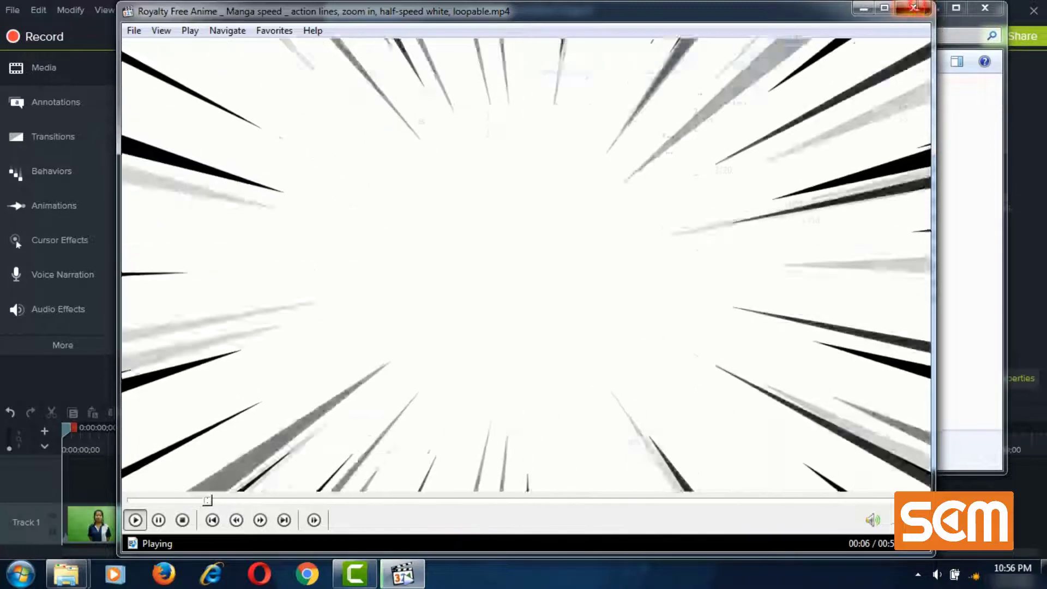
{"action": "left_click", "coordinate": [916, 7]}
Step: Preview the "zoom out, half-speed black, loopable" action-lines video in MPC-HC x64, and close the player
{"action": "left_click", "coordinate": [552, 283]}
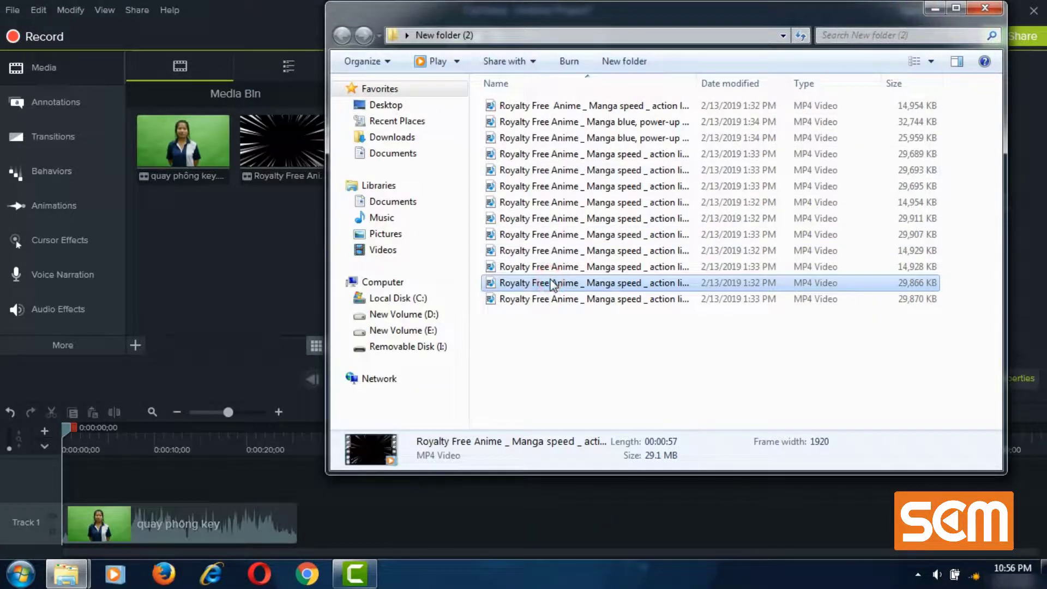
{"action": "right_click", "coordinate": [568, 283]}
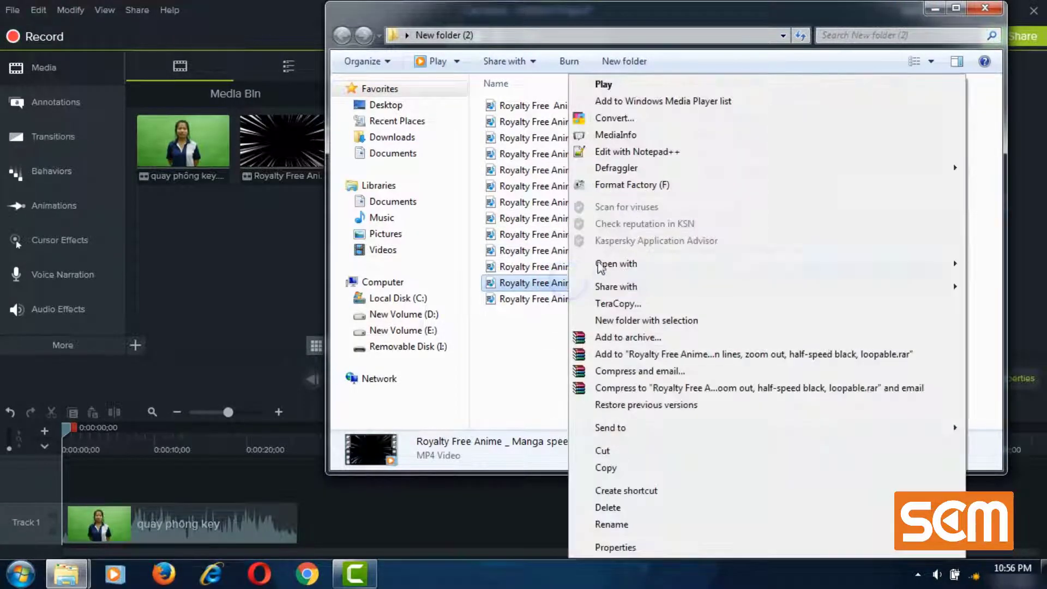
{"action": "mouse_move", "coordinate": [614, 266]}
{"action": "left_click", "coordinate": [515, 313]}
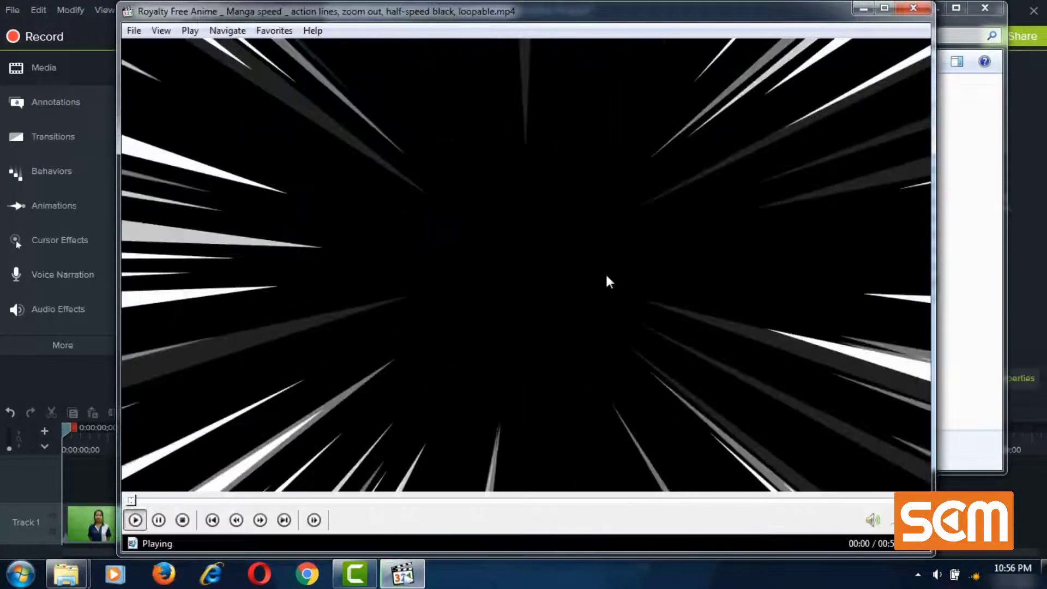
{"action": "left_click", "coordinate": [607, 281]}
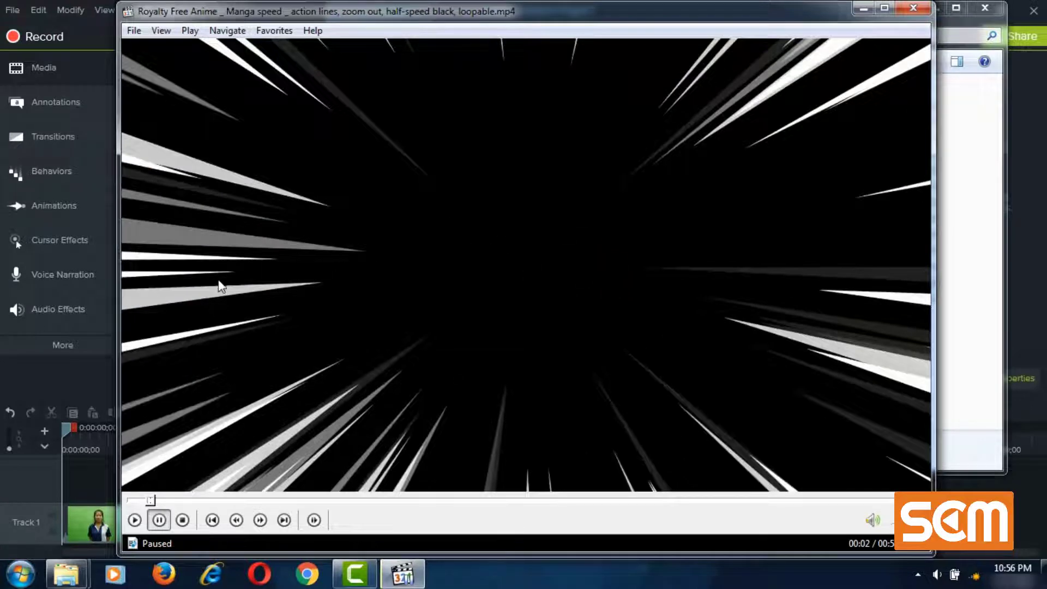
{"action": "left_click", "coordinate": [913, 8]}
Step: Preview the "action lines, horizontal, red" video in MPC-HC x64, and close the player
{"action": "left_click", "coordinate": [605, 201]}
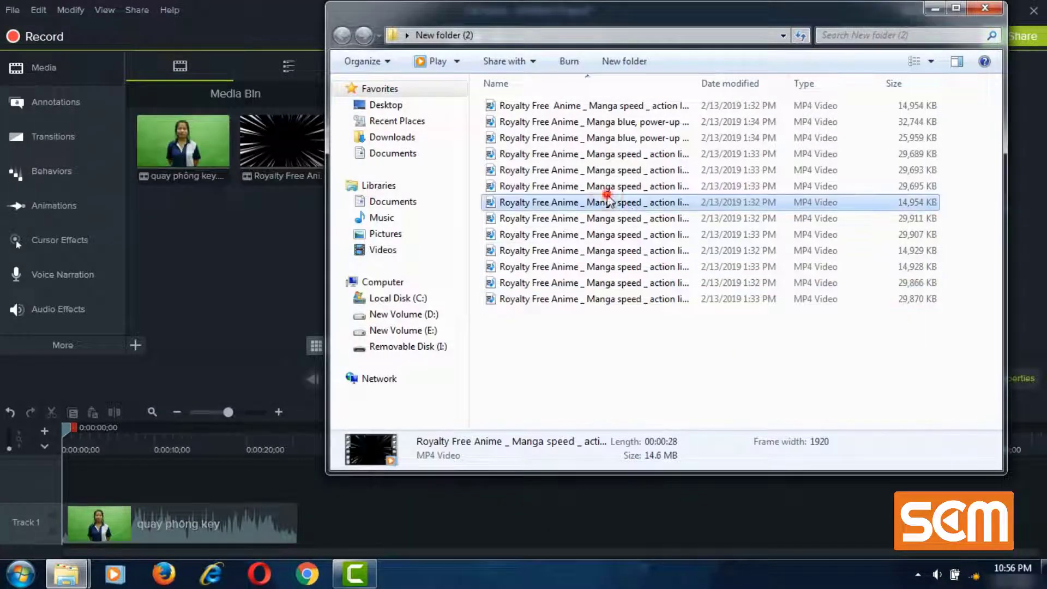
{"action": "right_click", "coordinate": [600, 186]}
{"action": "mouse_move", "coordinate": [658, 265]}
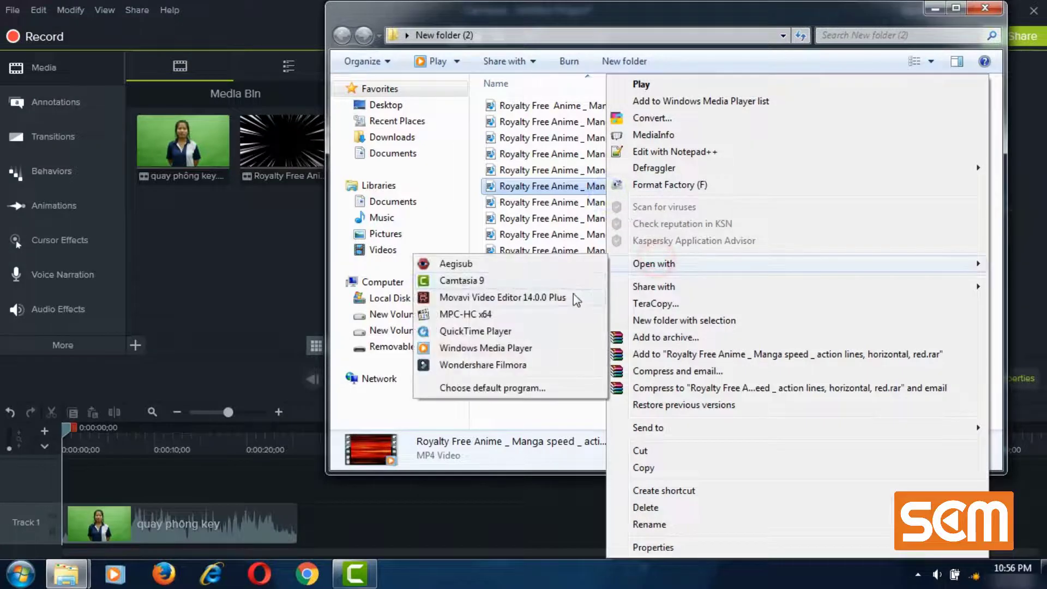
{"action": "left_click", "coordinate": [562, 308]}
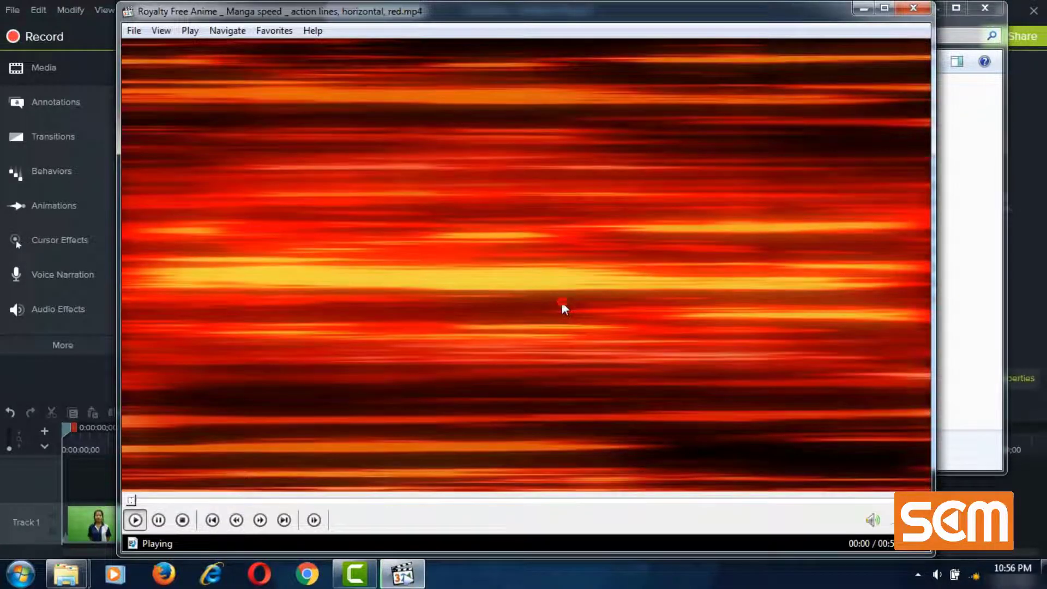
{"action": "left_click", "coordinate": [562, 302]}
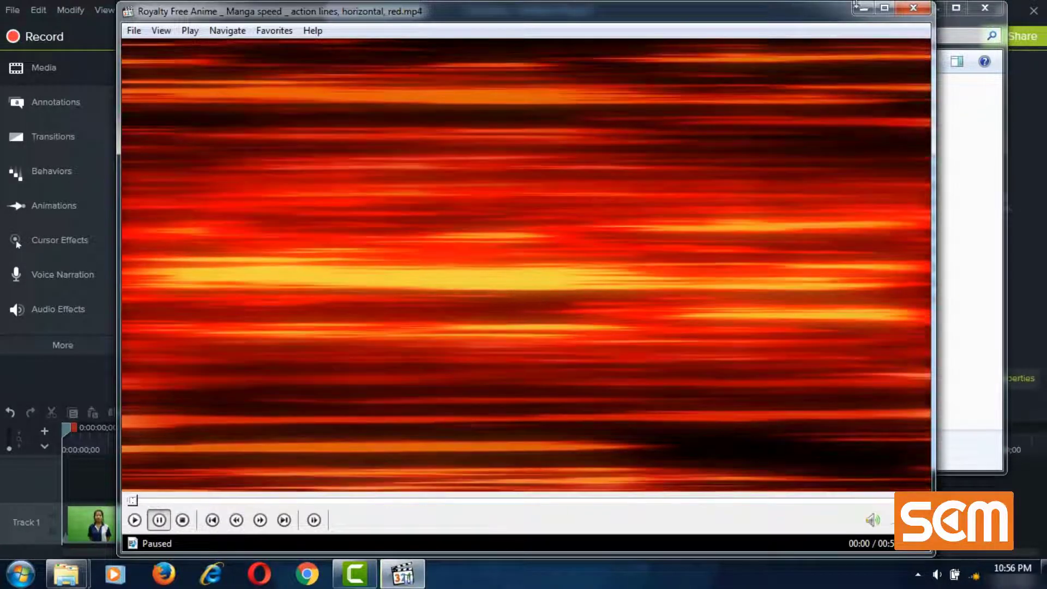
{"action": "left_click", "coordinate": [913, 8]}
Step: Preview the "zoom in, full-speed white, loopable" action-lines video in MPC-HC x64, and close the player
{"action": "left_click", "coordinate": [590, 219]}
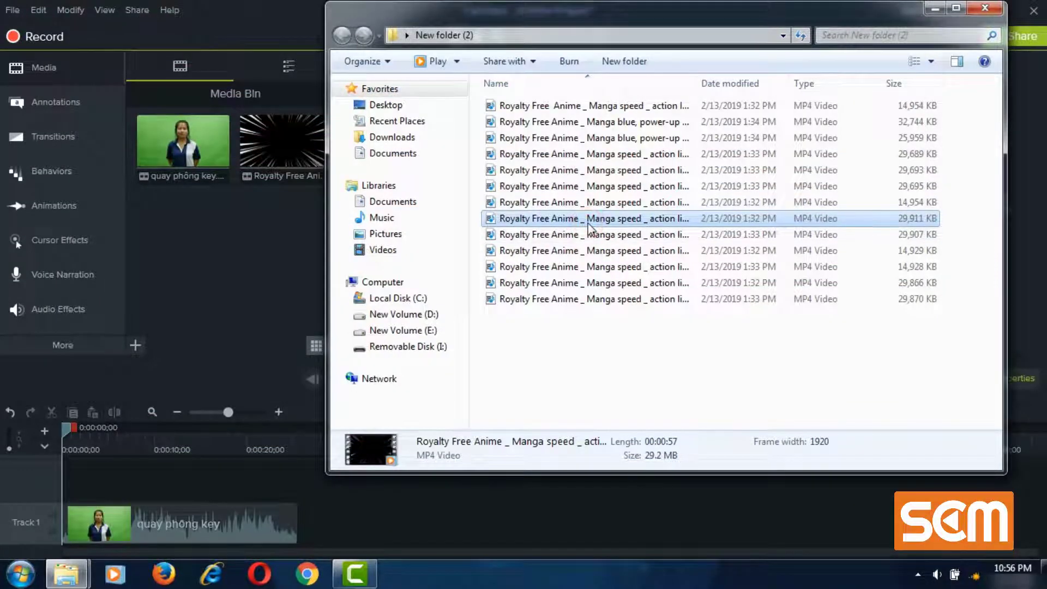
{"action": "right_click", "coordinate": [591, 202]}
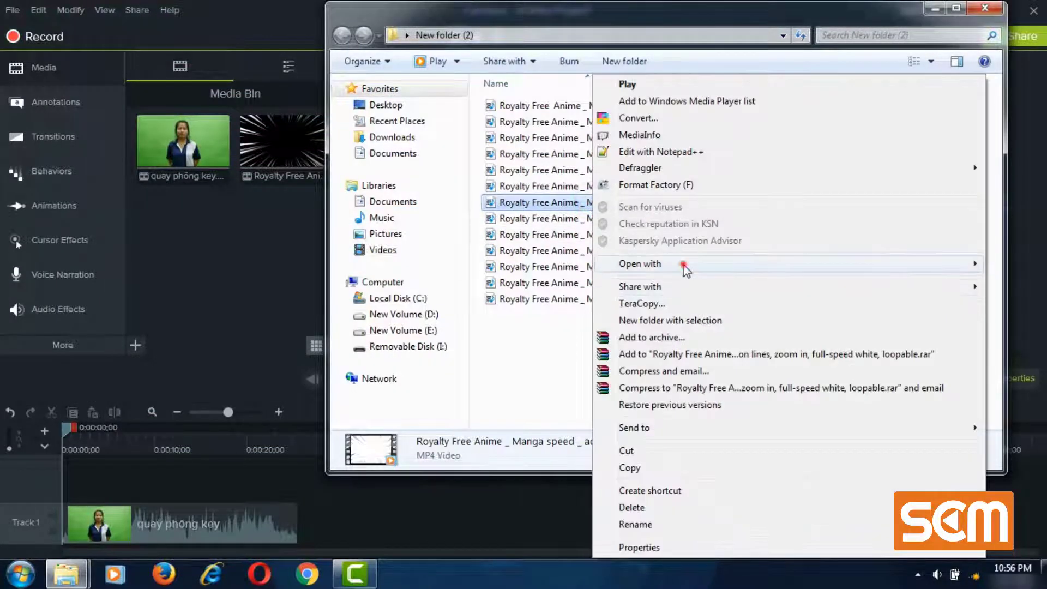
{"action": "mouse_move", "coordinate": [681, 263]}
{"action": "left_click", "coordinate": [507, 317]}
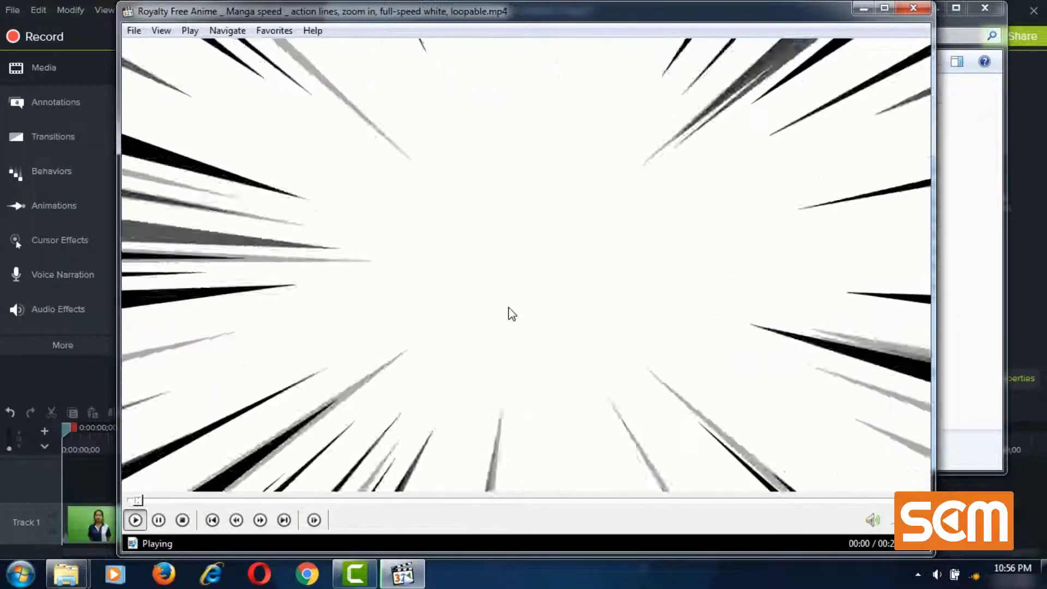
{"action": "left_click", "coordinate": [510, 307]}
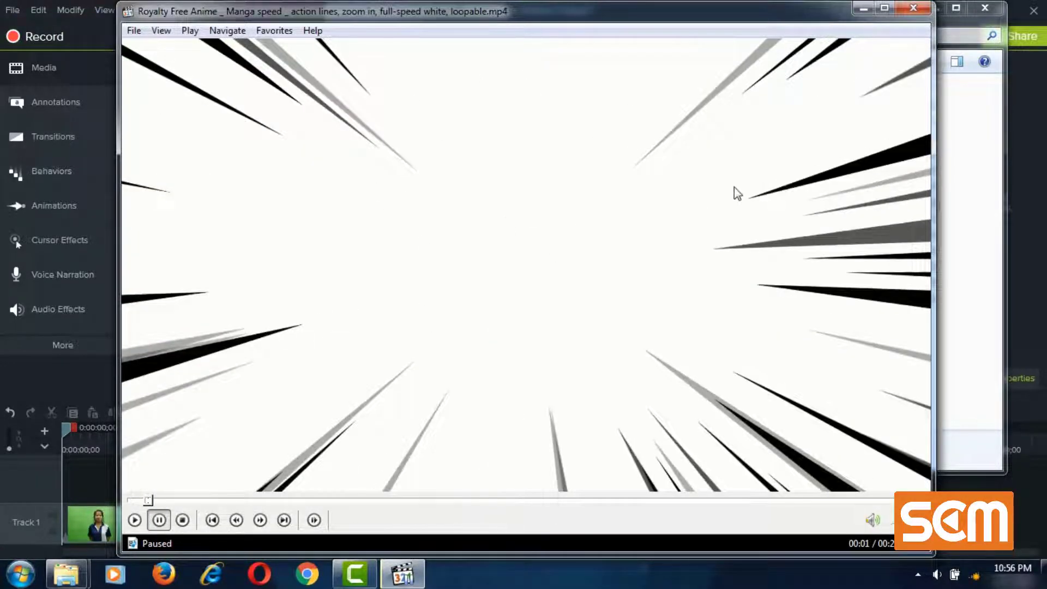
{"action": "left_click", "coordinate": [914, 8]}
Step: Import the "zoom out, half-speed black, loopable" action-lines video into the media bin and return to Camtasia
{"action": "left_click", "coordinate": [536, 302]}
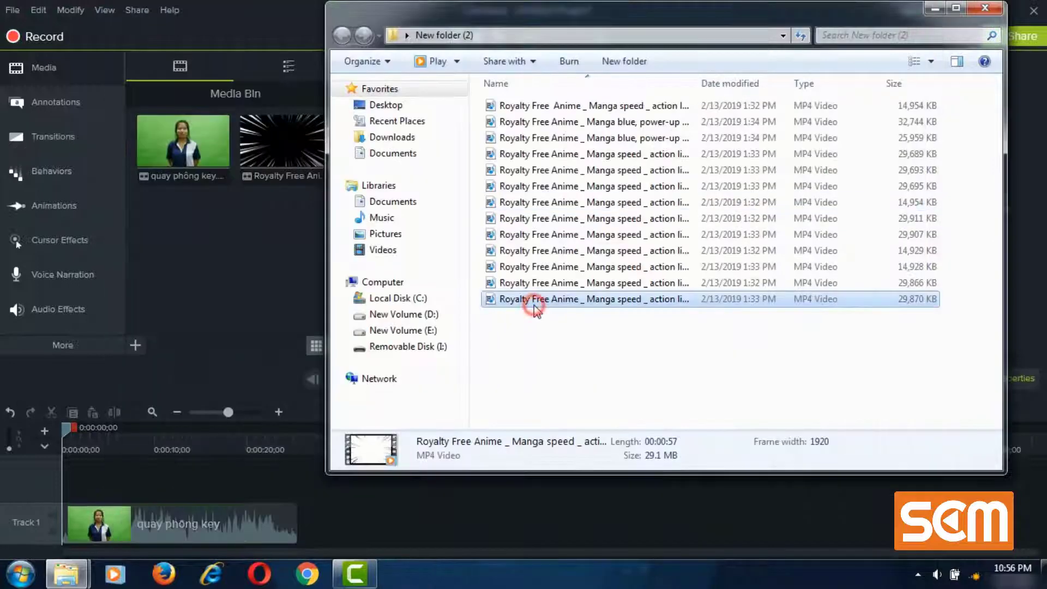
{"action": "left_click", "coordinate": [545, 283]}
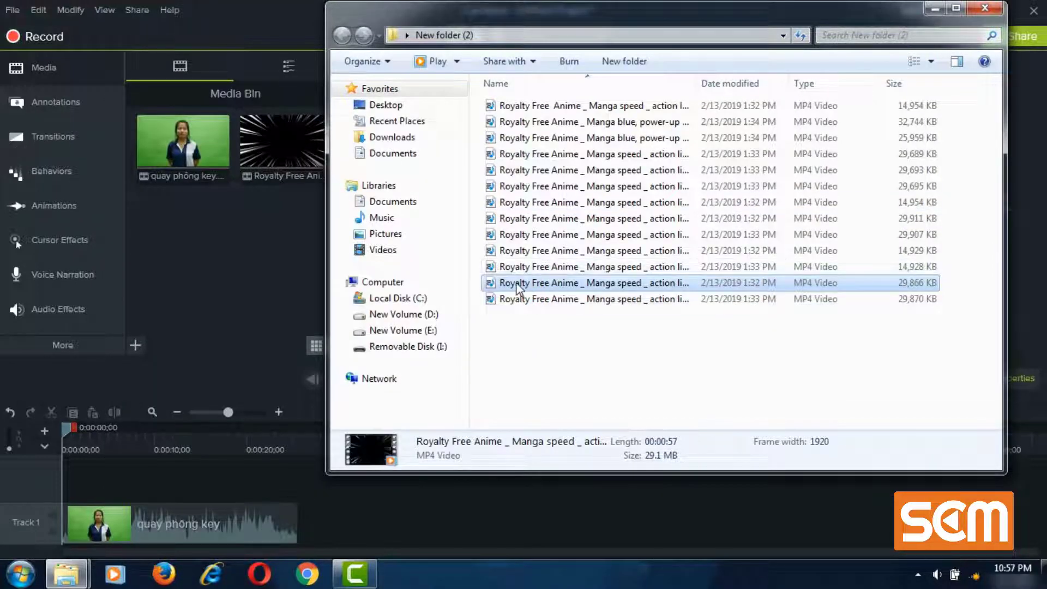
{"action": "left_click_drag", "start_coordinate": [508, 288], "coordinate": [245, 299]}
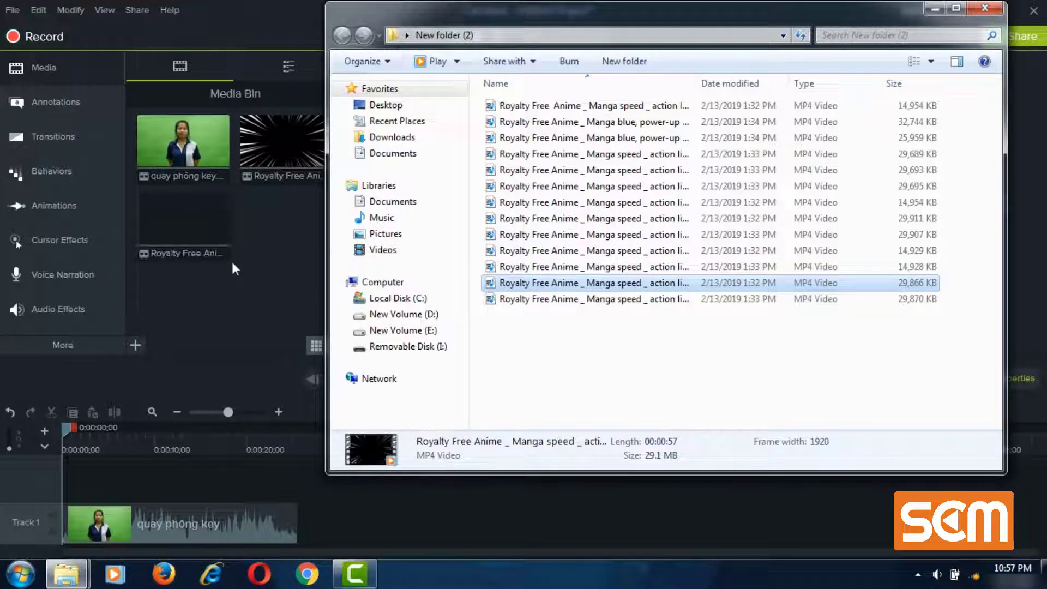
{"action": "left_click", "coordinate": [278, 256]}
Step: Place the zoom-out black action-lines clip at the start of Track 2 and trim its end to match the green-screen clip
{"action": "left_click_drag", "start_coordinate": [186, 245], "coordinate": [142, 478]}
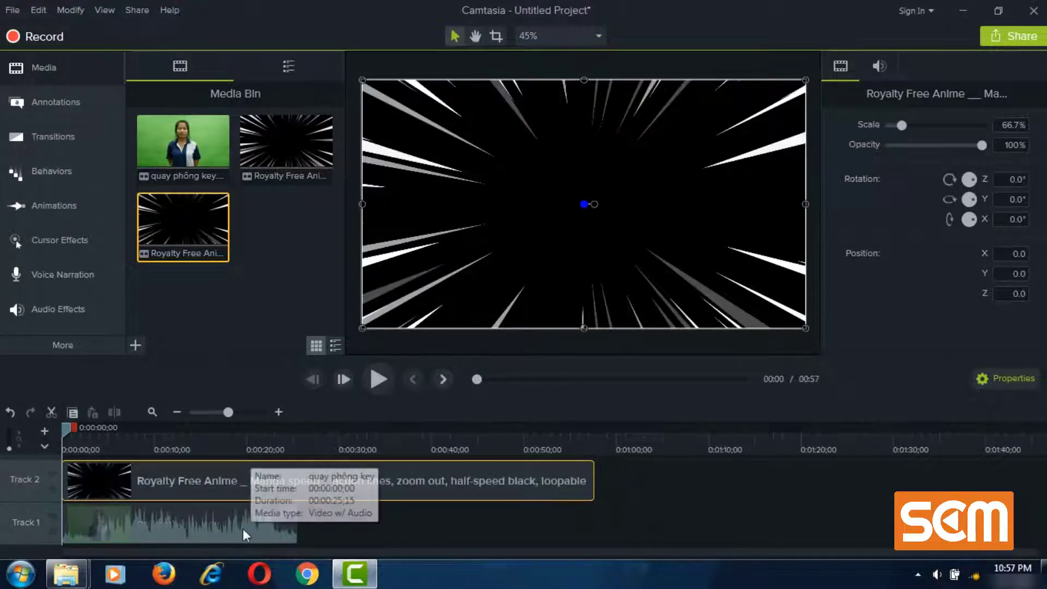
{"action": "left_click_drag", "start_coordinate": [597, 477], "coordinate": [297, 480]}
{"action": "left_click", "coordinate": [366, 488]}
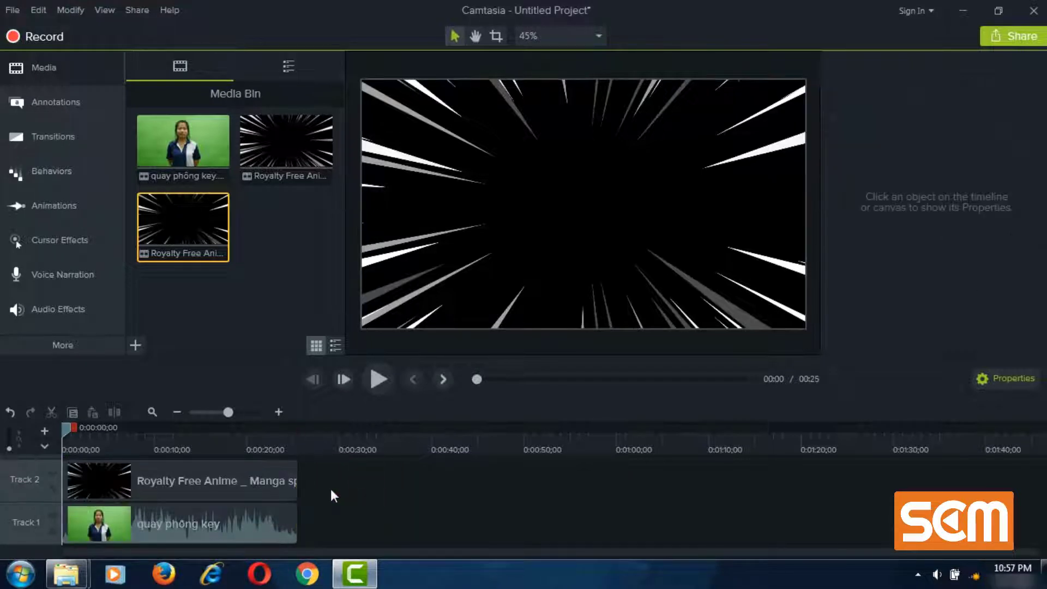
Step: Apply the Remove a Color effect to the action-lines clip on Track 2 and set the removed color to black
{"action": "left_click", "coordinate": [205, 440]}
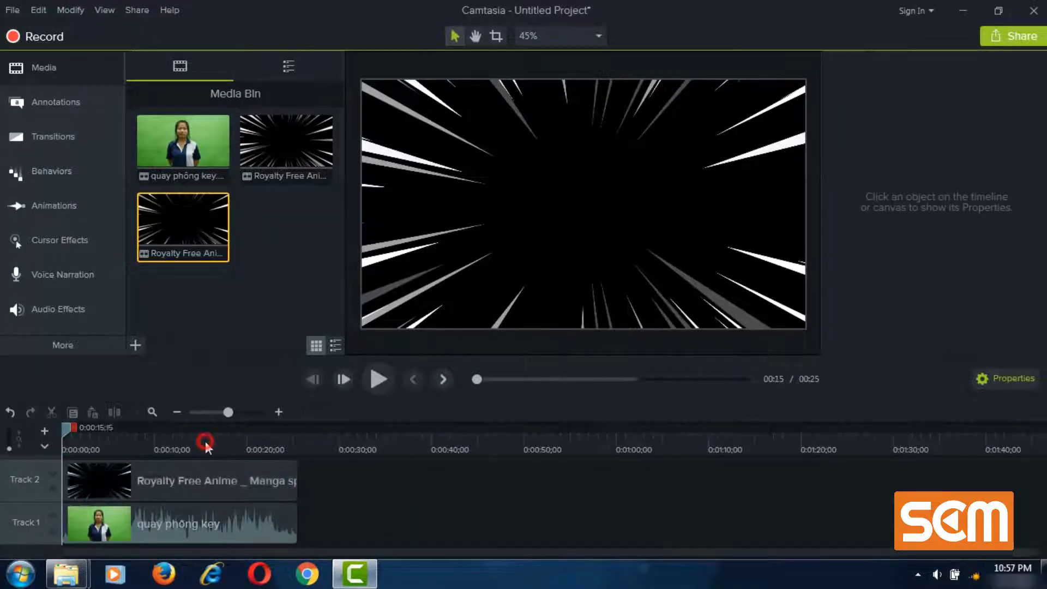
{"action": "left_click", "coordinate": [156, 440]}
{"action": "left_click", "coordinate": [78, 343]}
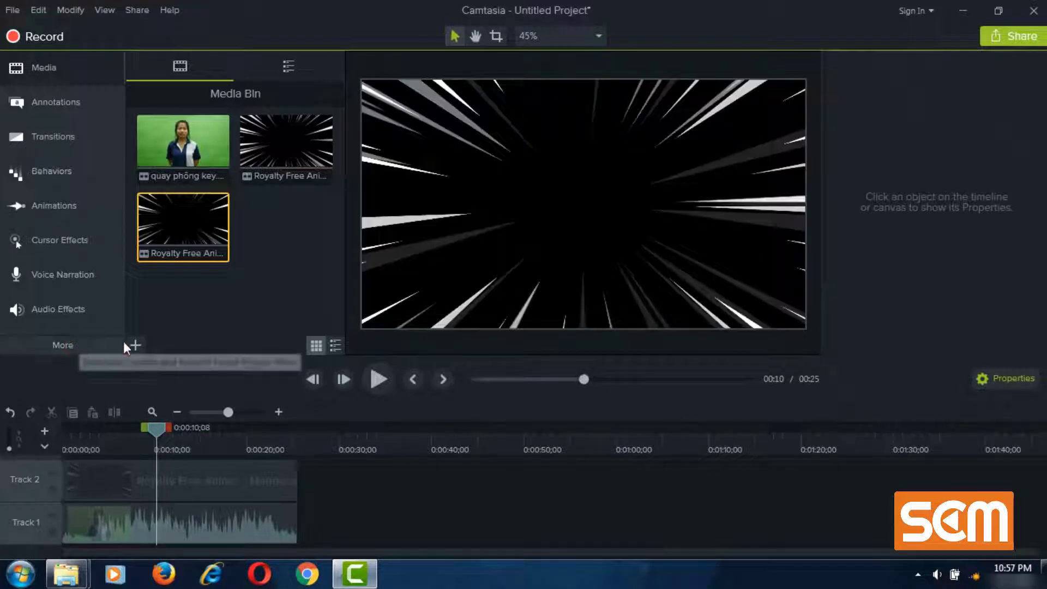
{"action": "left_click", "coordinate": [172, 341]}
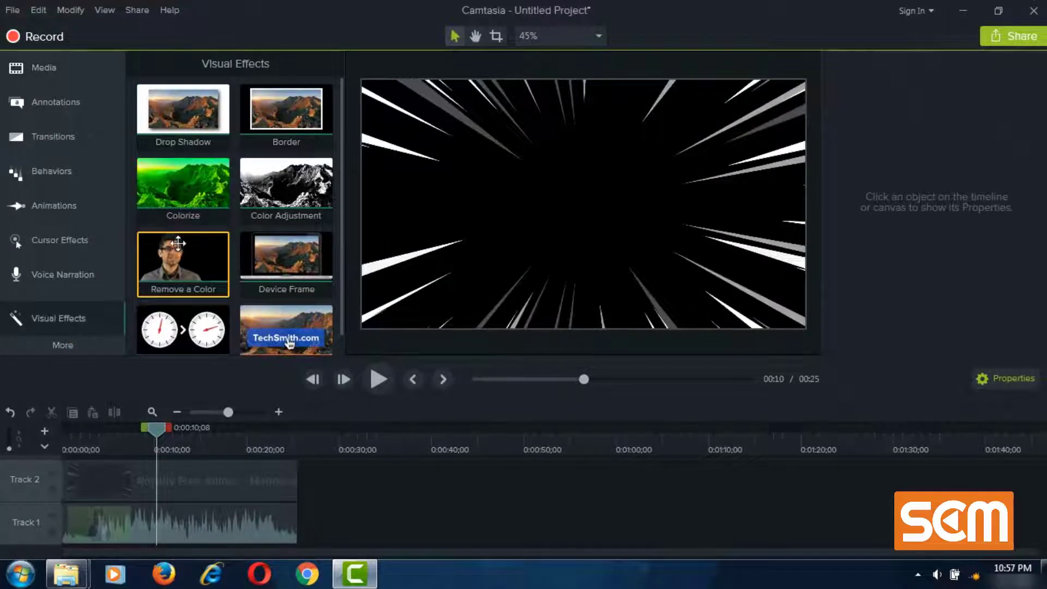
{"action": "left_click_drag", "start_coordinate": [181, 248], "coordinate": [201, 474]}
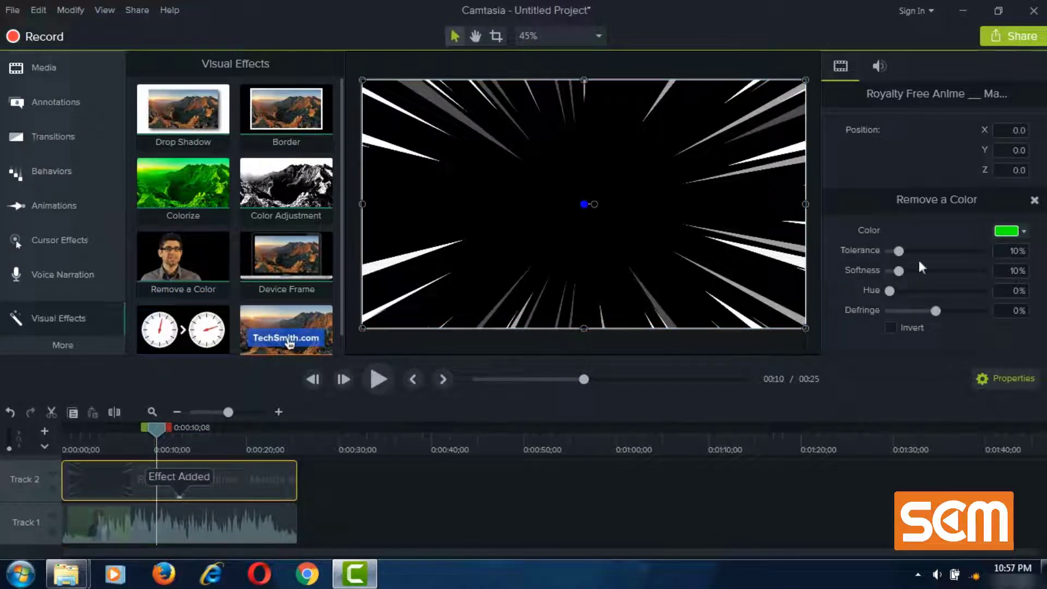
{"action": "left_click", "coordinate": [1022, 231]}
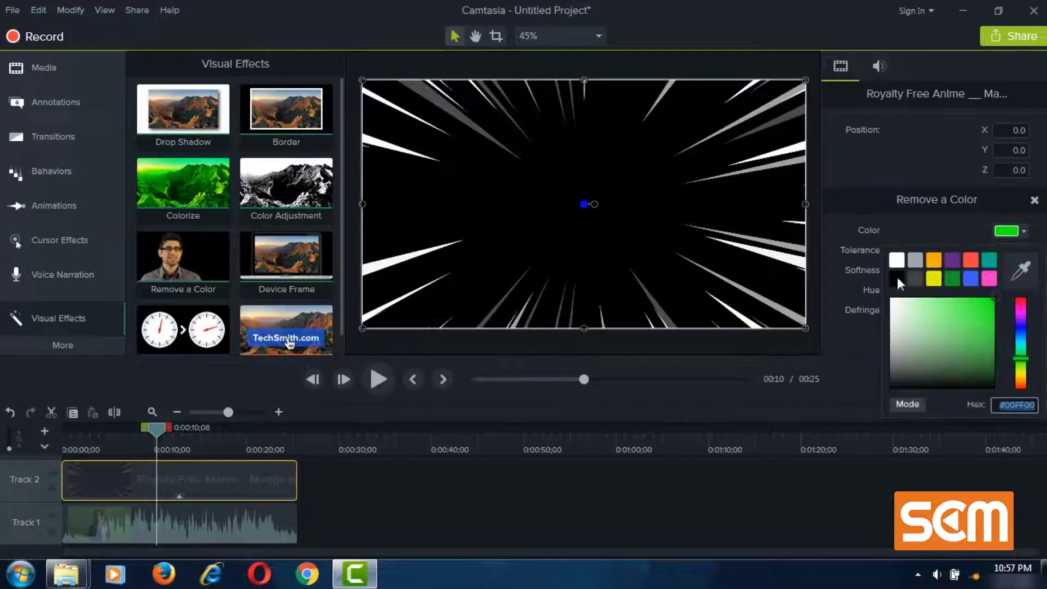
{"action": "left_click", "coordinate": [897, 278]}
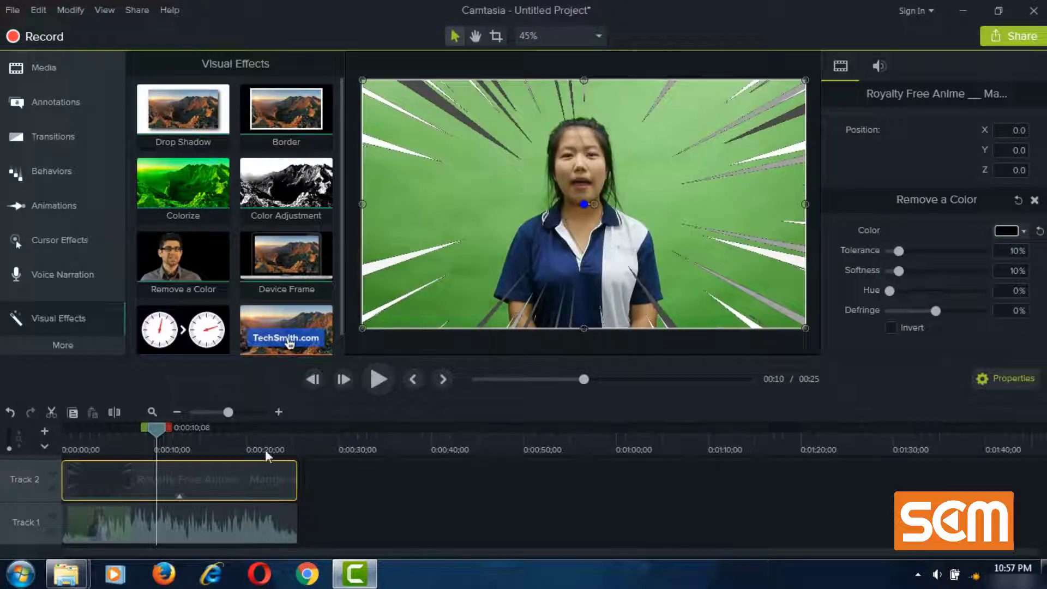
Step: Play back the action lines over the green-screen footage from about 5 seconds, and pause at 8 seconds
{"action": "left_click_drag", "start_coordinate": [155, 427], "coordinate": [107, 429]}
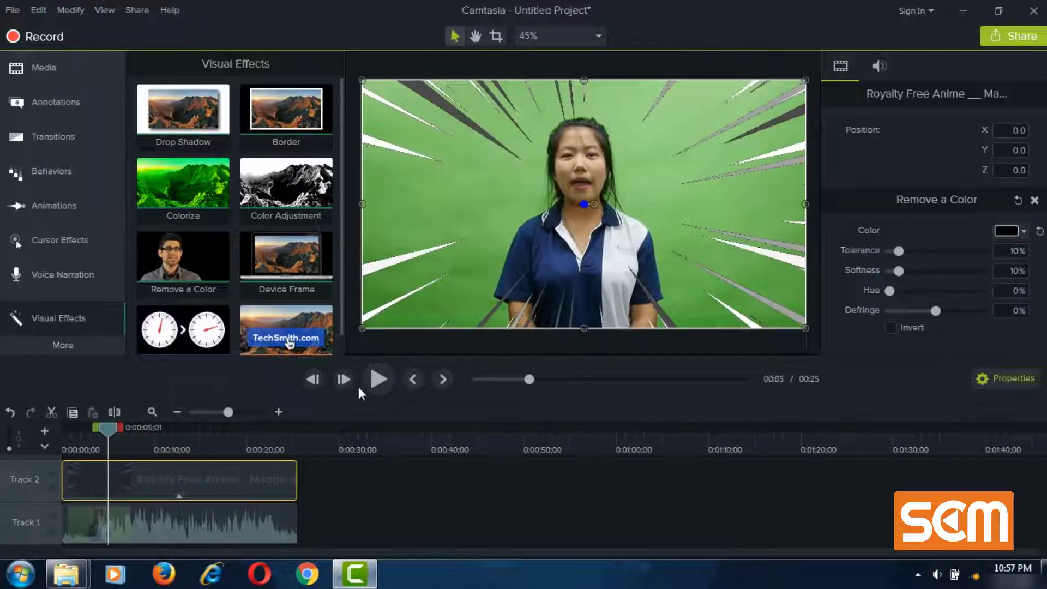
{"action": "left_click", "coordinate": [376, 380]}
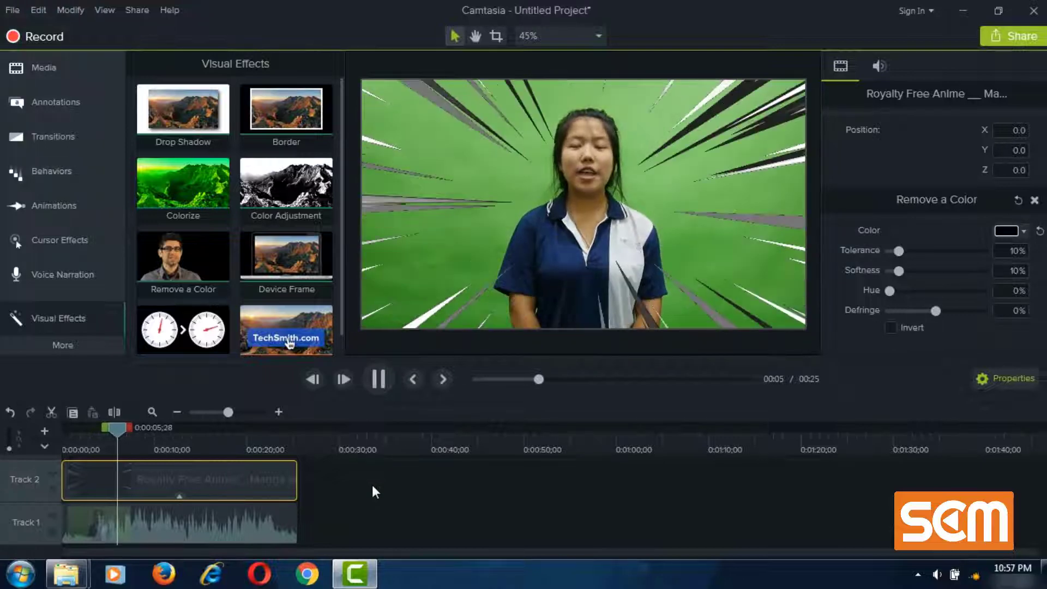
{"action": "left_click", "coordinate": [385, 386]}
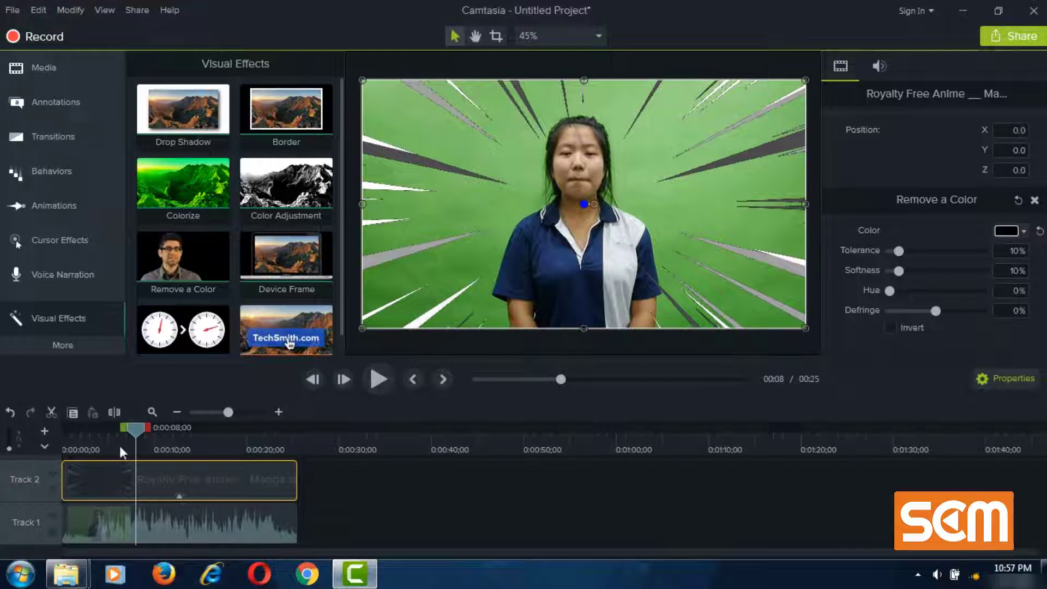
Step: Trim the action-lines clip's start to about 5 seconds and shorten the ends of both track clips to about 14 seconds
{"action": "left_click_drag", "start_coordinate": [64, 480], "coordinate": [107, 480]}
{"action": "left_click_drag", "start_coordinate": [297, 519], "coordinate": [191, 519]}
{"action": "left_click", "coordinate": [253, 486]}
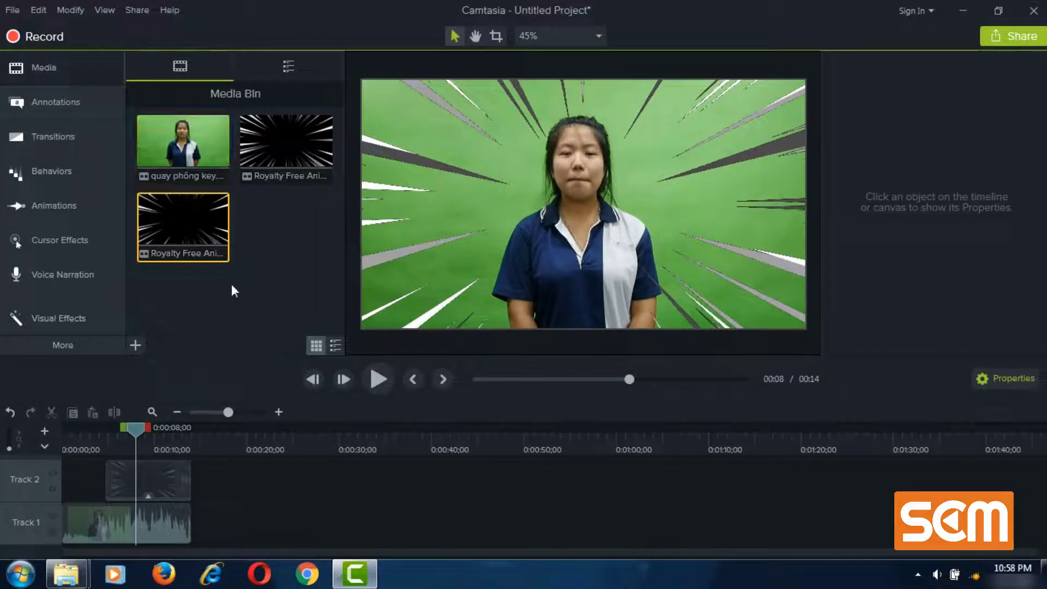
Step: Import the "zoom in, half-speed white, loopable" action-lines video from New folder (2) into the media bin and return to Camtasia
{"action": "mouse_move", "coordinate": [67, 574]}
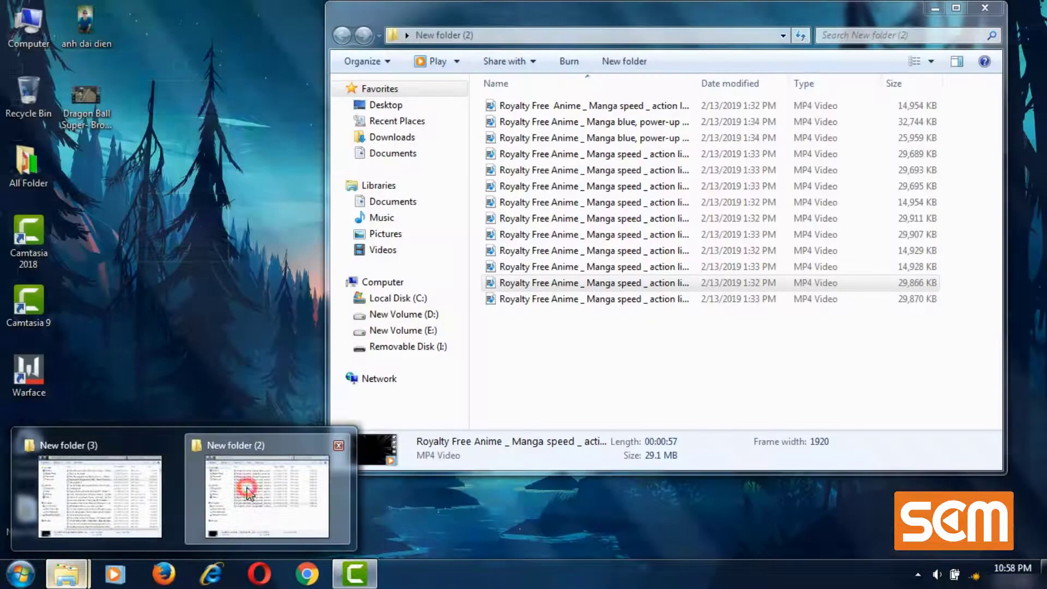
{"action": "left_click", "coordinate": [249, 493]}
{"action": "left_click", "coordinate": [534, 257]}
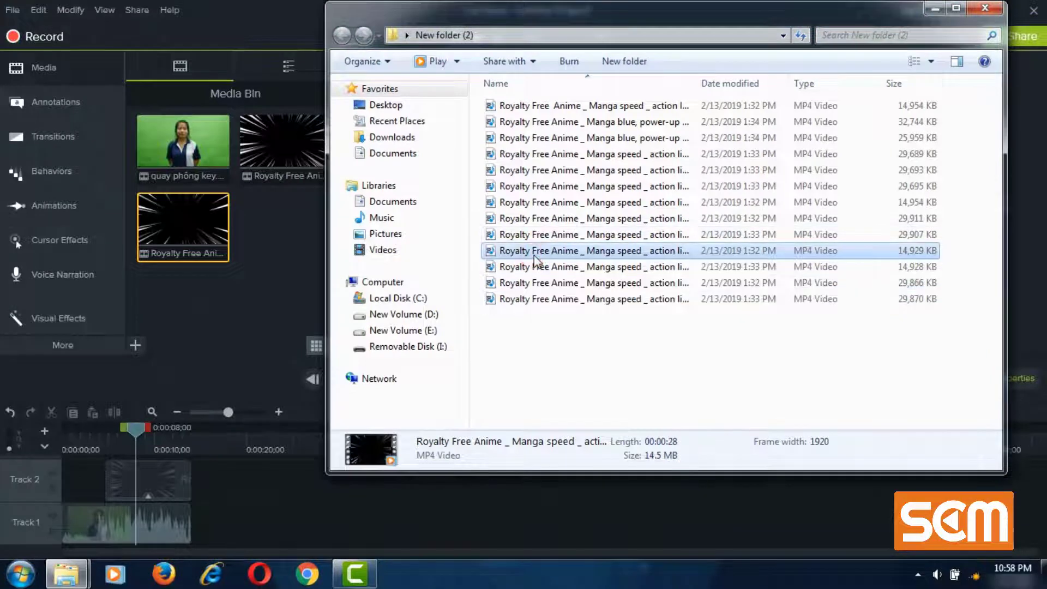
{"action": "left_click", "coordinate": [533, 234]}
{"action": "left_click_drag", "start_coordinate": [501, 235], "coordinate": [243, 257]}
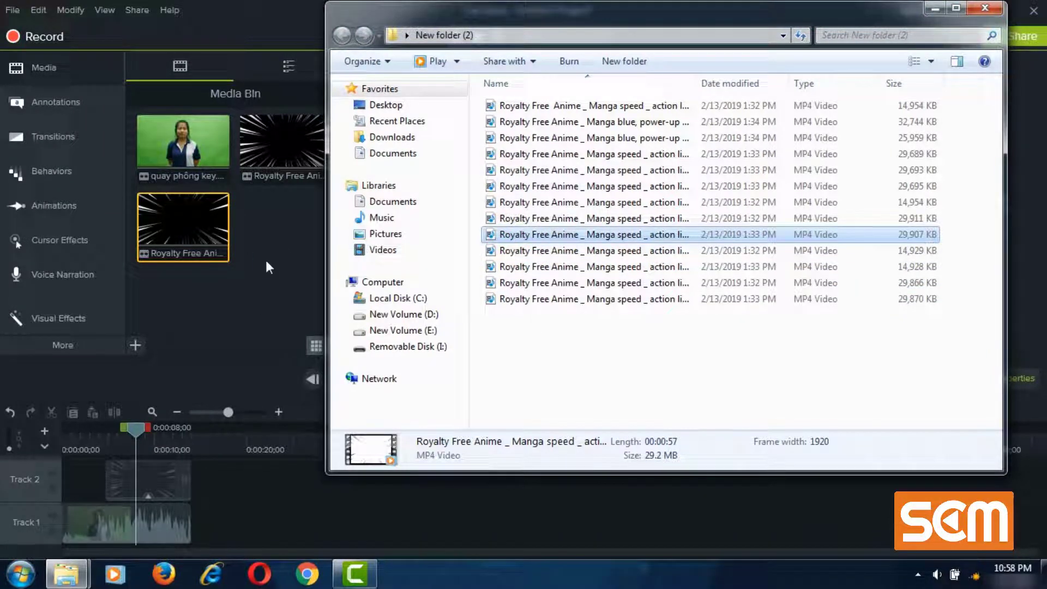
{"action": "left_click", "coordinate": [256, 303]}
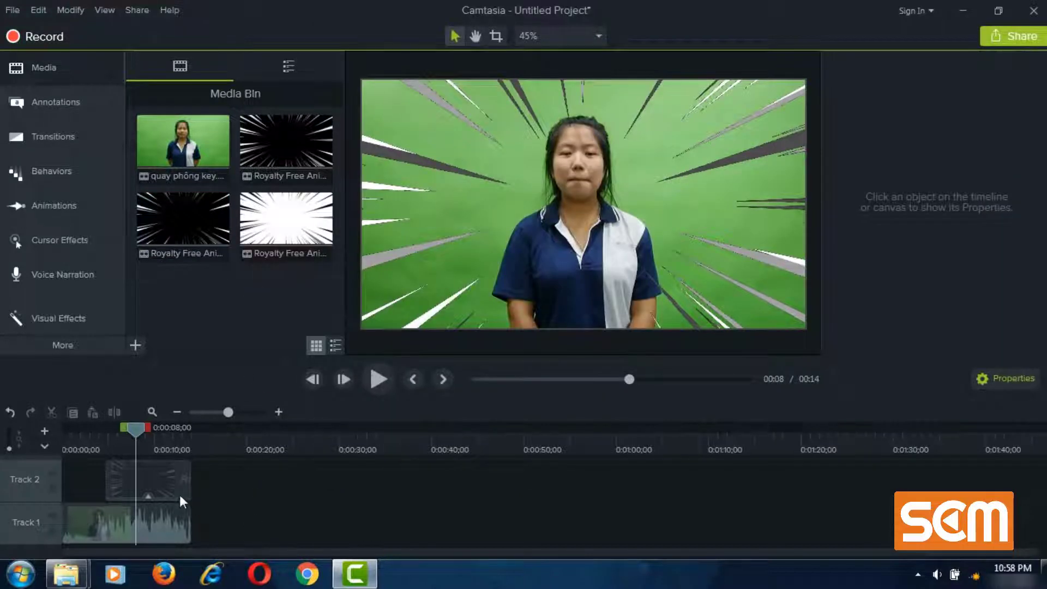
Step: Delete the keyed black action-lines clip from Track 2
{"action": "left_click", "coordinate": [153, 482]}
{"action": "scroll", "coordinate": [253, 485], "scroll_direction": "up", "scroll_amount": 1}
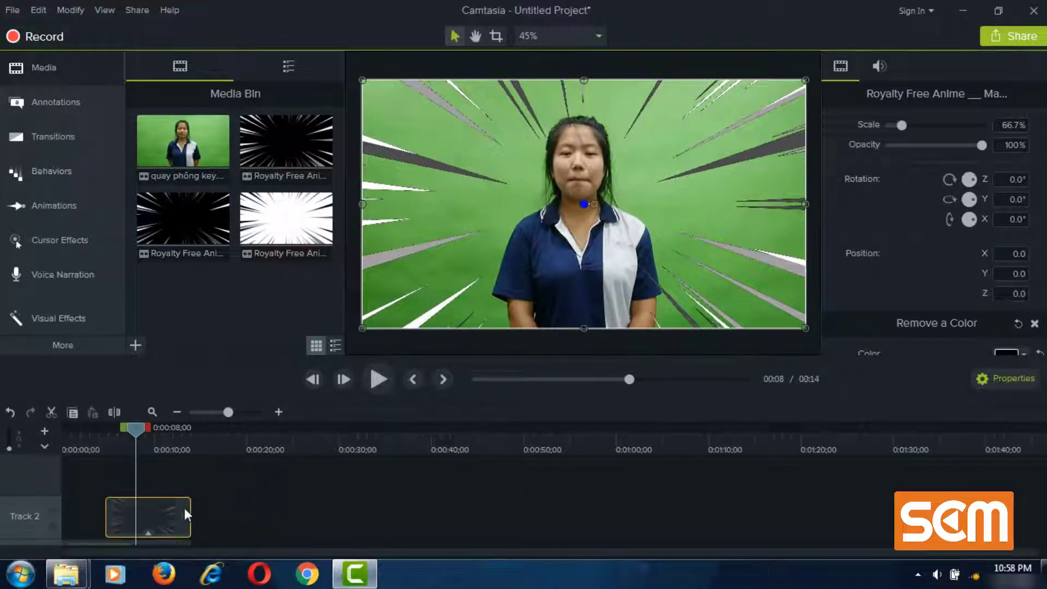
{"action": "right_click", "coordinate": [173, 513]}
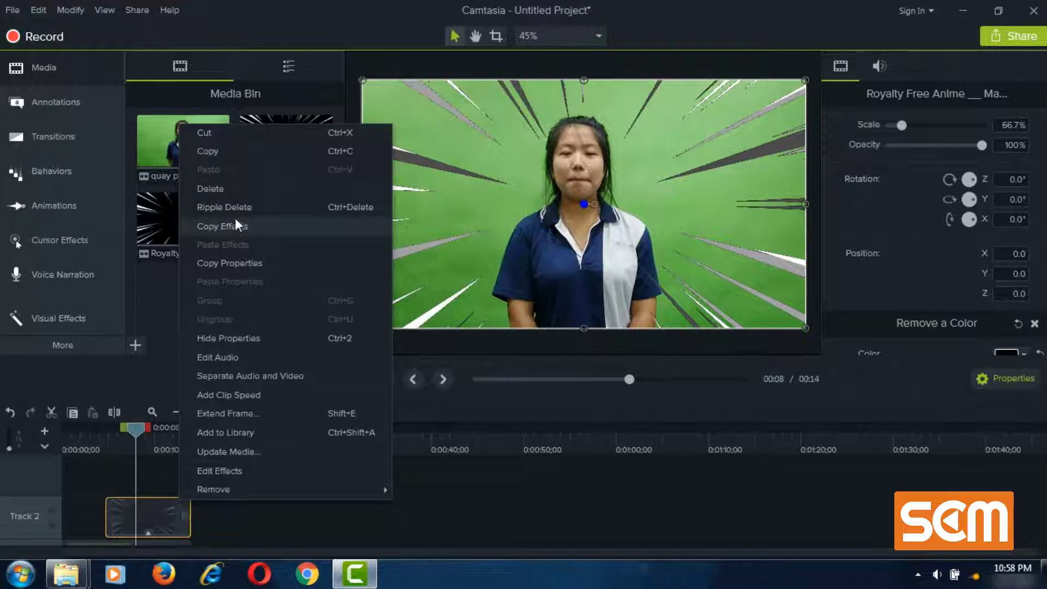
{"action": "left_click", "coordinate": [237, 194]}
Step: Place the half-speed white action-lines video at the start of Track 2 and shorten its duration to 14 seconds
{"action": "left_click_drag", "start_coordinate": [261, 207], "coordinate": [100, 529]}
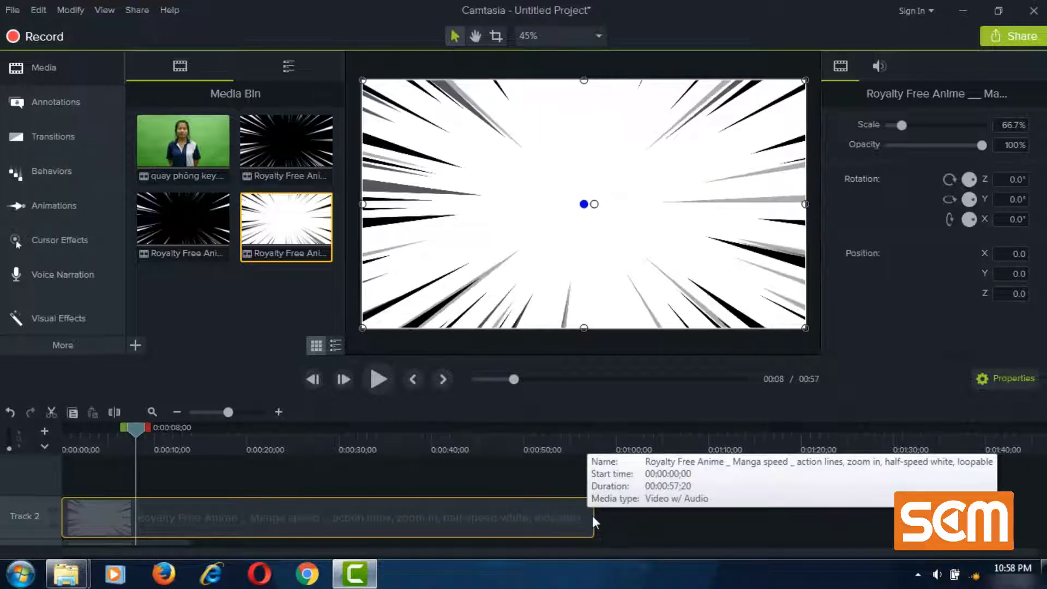
{"action": "left_click_drag", "start_coordinate": [593, 518], "coordinate": [185, 529]}
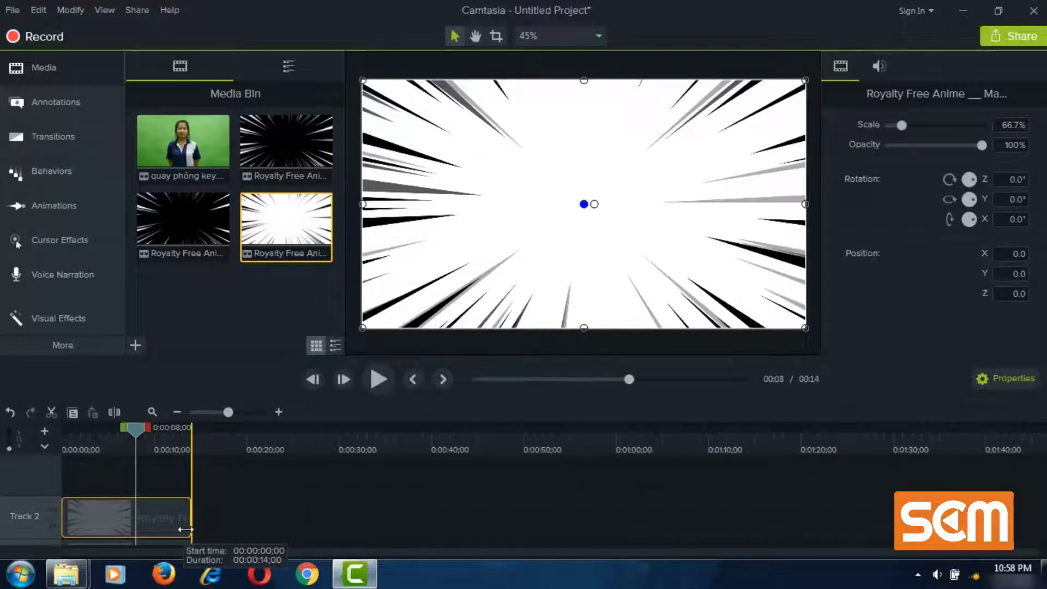
{"action": "left_click", "coordinate": [253, 502]}
{"action": "scroll", "coordinate": [254, 494], "scroll_direction": "down", "scroll_amount": 1}
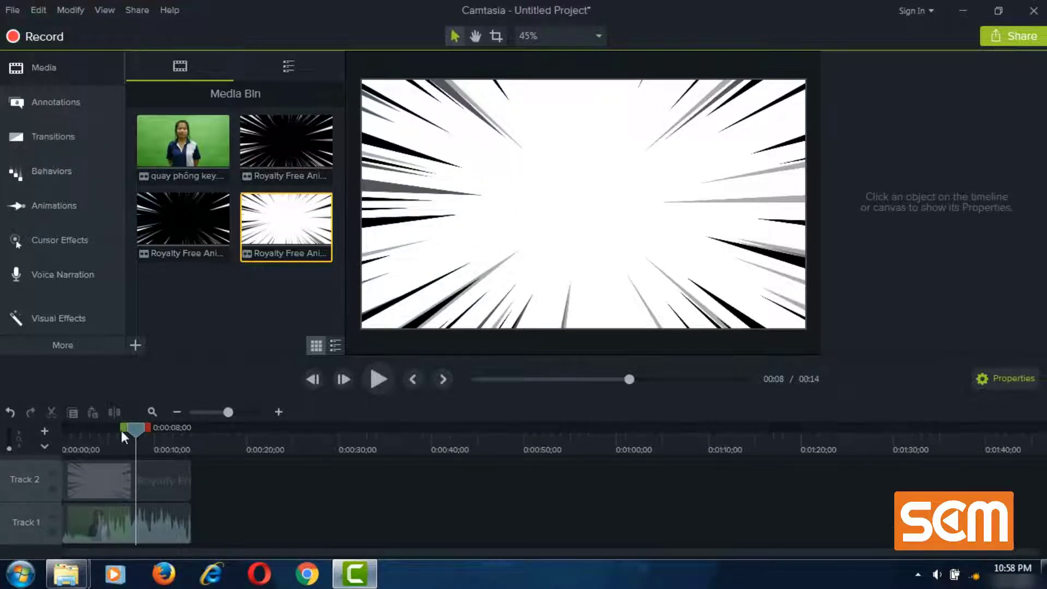
Step: Check the half-speed white action-lines video's details in New folder (2) and return to Camtasia
{"action": "mouse_move", "coordinate": [66, 574]}
{"action": "left_click", "coordinate": [283, 489]}
{"action": "left_click", "coordinate": [300, 497]}
{"action": "left_click", "coordinate": [282, 490]}
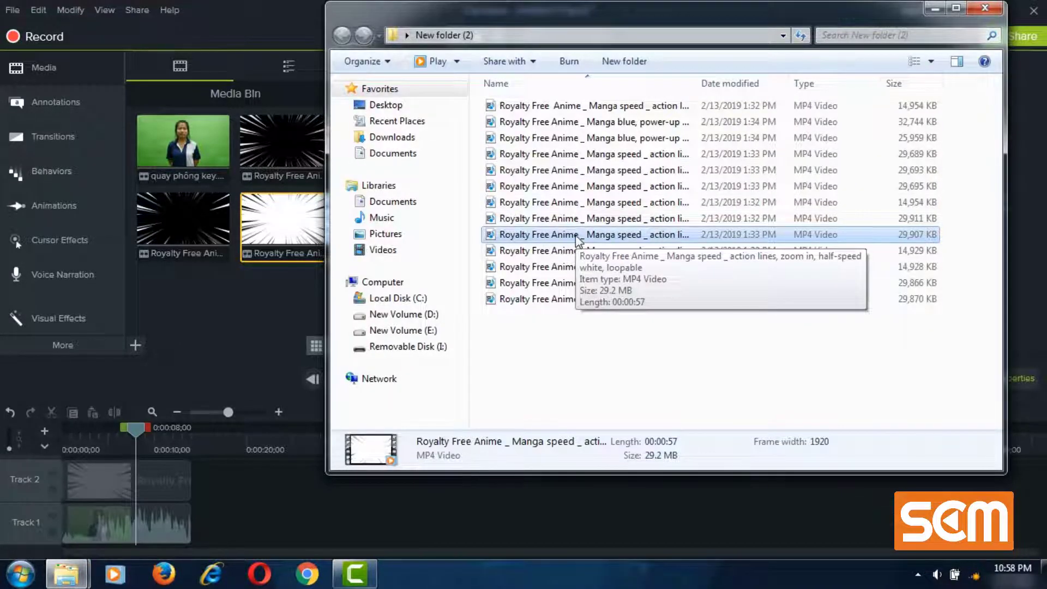
{"action": "left_click", "coordinate": [295, 479]}
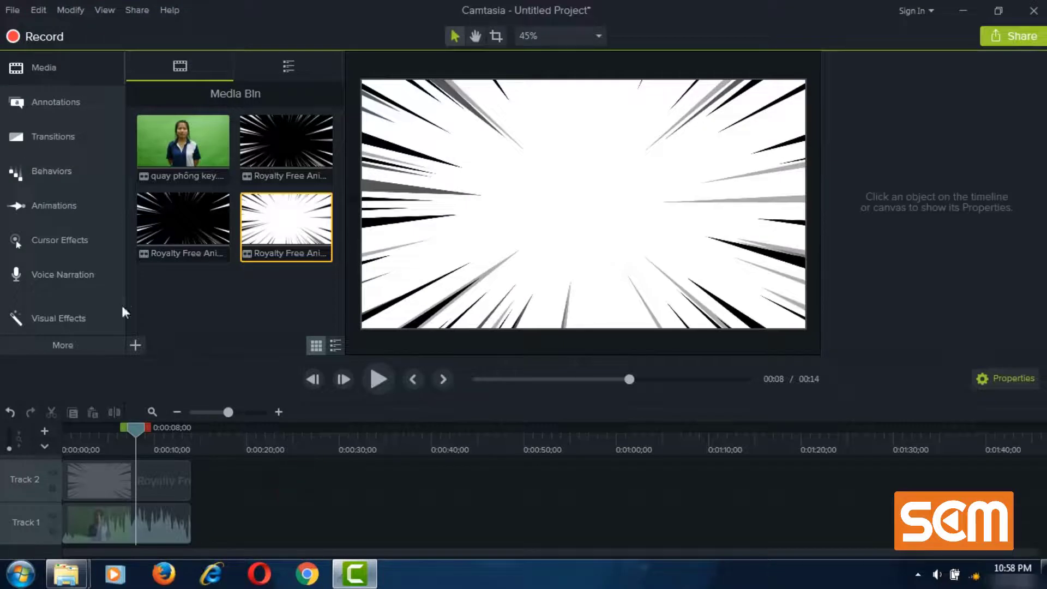
Step: Apply the Remove a Color effect to the white action-lines clip on Track 2 and set the removed color to white
{"action": "left_click", "coordinate": [53, 348]}
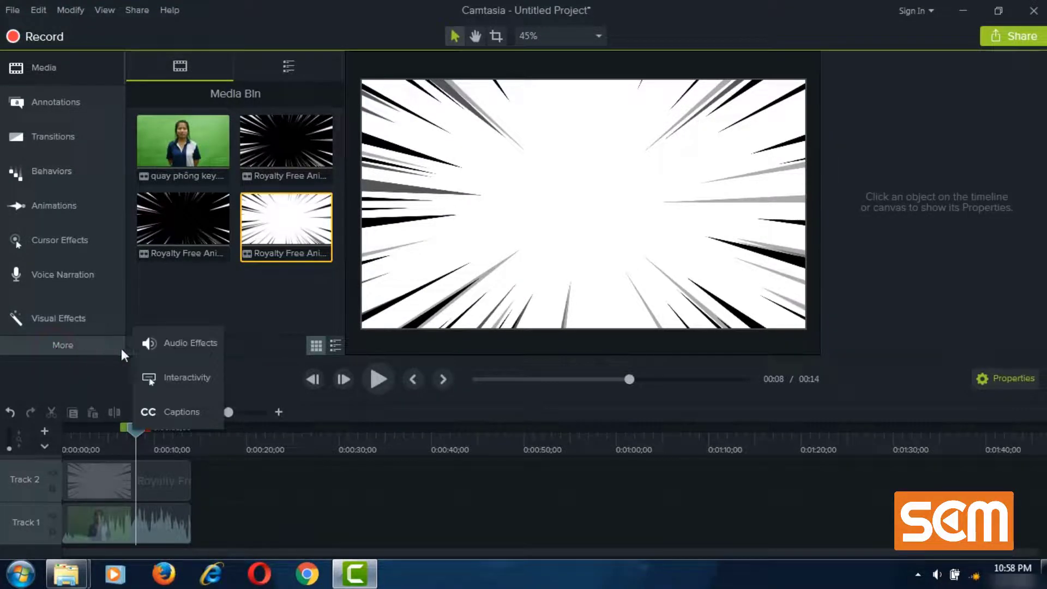
{"action": "left_click", "coordinate": [78, 321]}
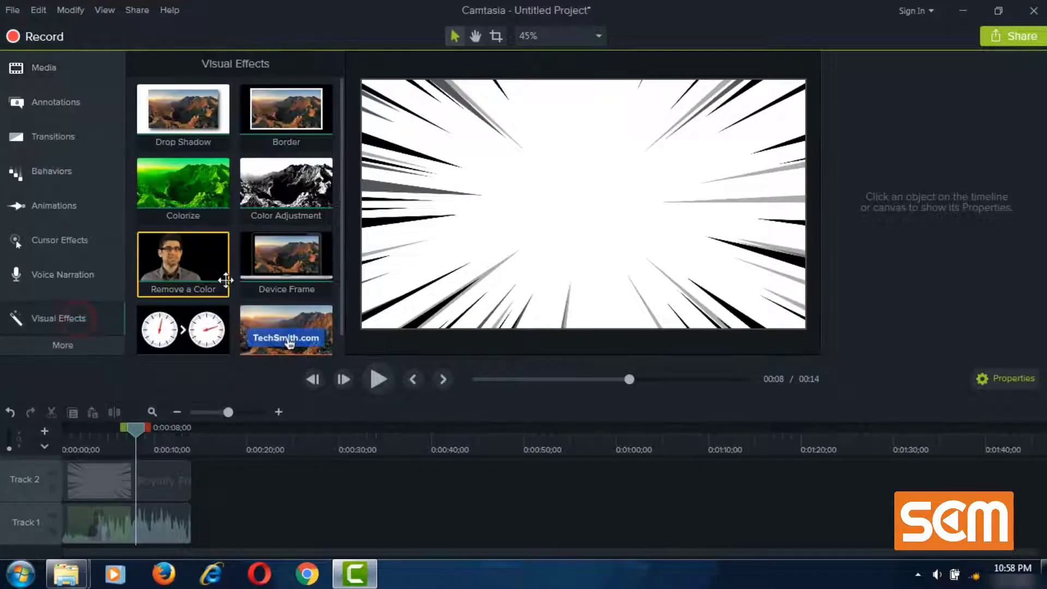
{"action": "left_click_drag", "start_coordinate": [182, 256], "coordinate": [160, 471]}
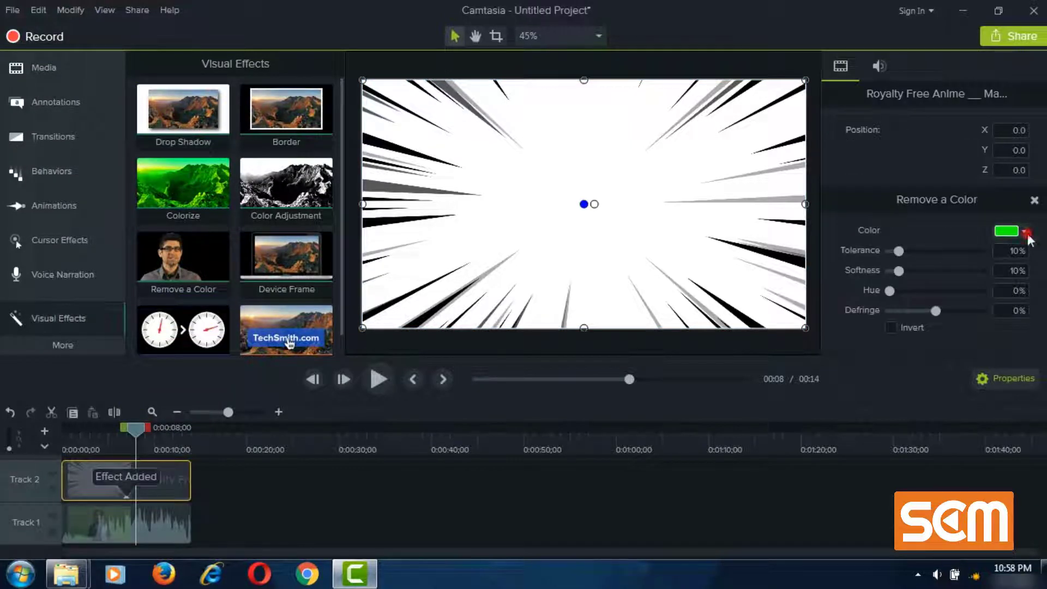
{"action": "left_click", "coordinate": [1025, 233]}
{"action": "left_click", "coordinate": [895, 260]}
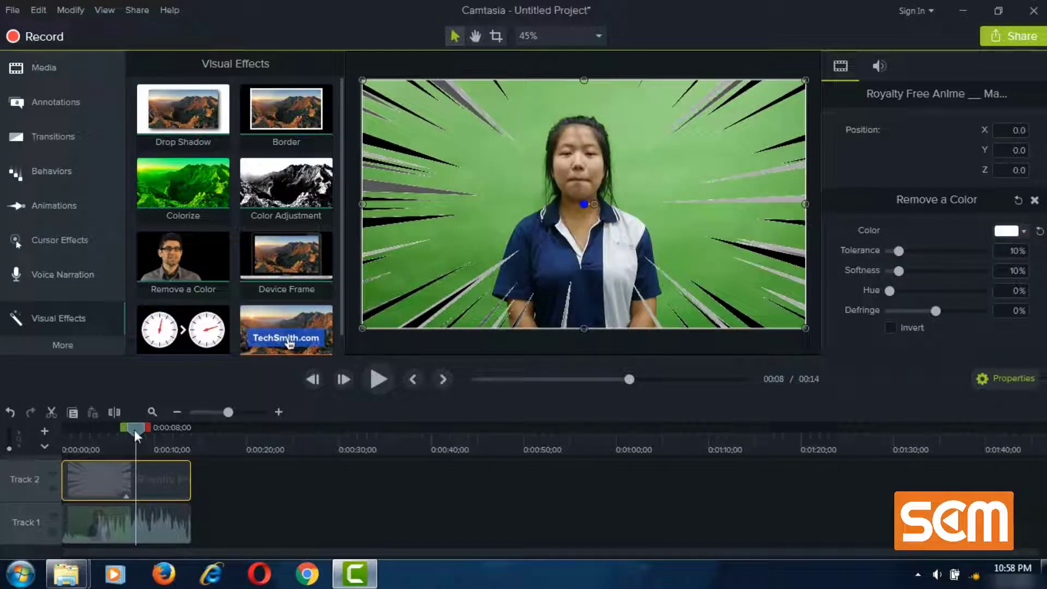
Step: Play back the keyed white action lines over the green-screen footage from about 5 seconds, and reselect the Track 2 clip
{"action": "left_click_drag", "start_coordinate": [134, 429], "coordinate": [110, 433]}
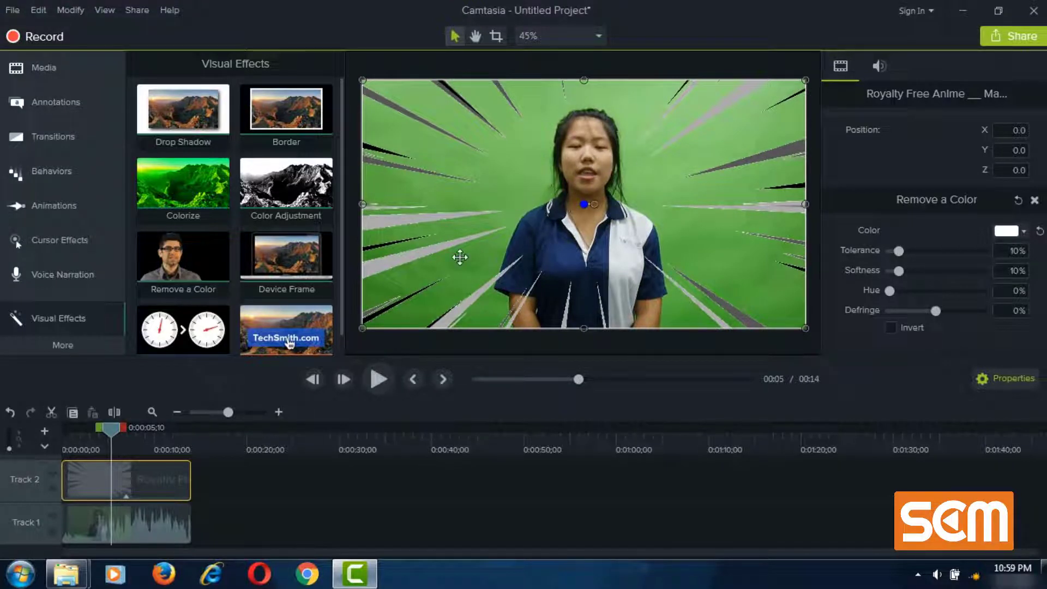
{"action": "left_click", "coordinate": [384, 382]}
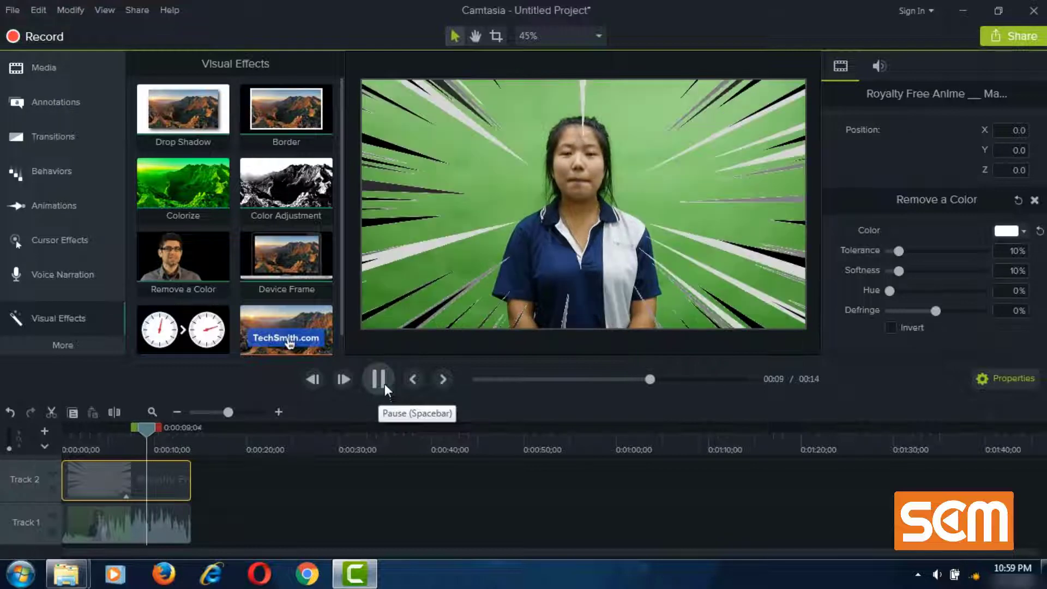
{"action": "left_click", "coordinate": [384, 384]}
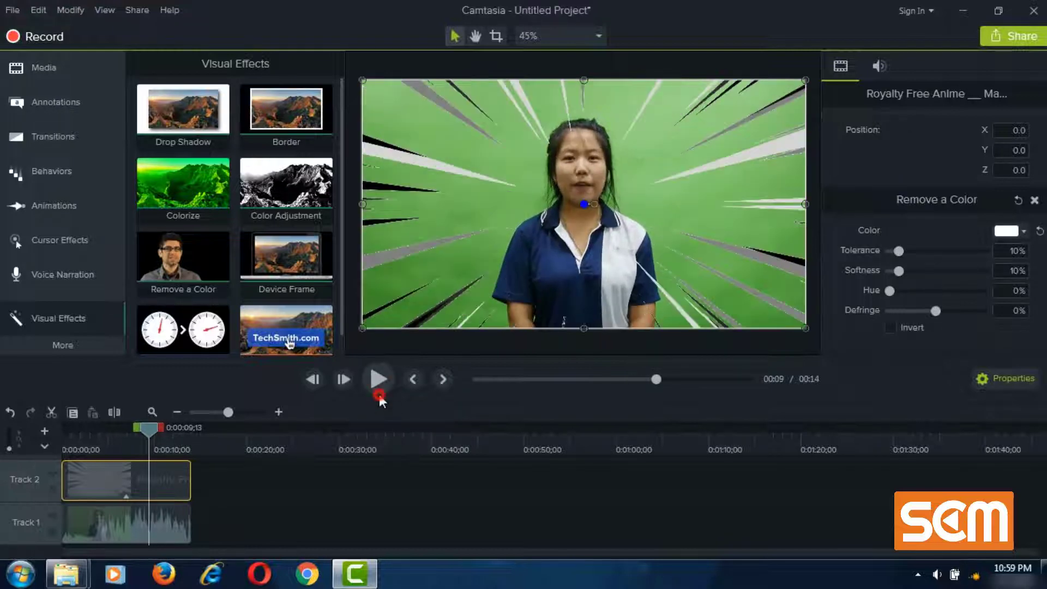
{"action": "left_click", "coordinate": [378, 396]}
{"action": "left_click", "coordinate": [380, 397]}
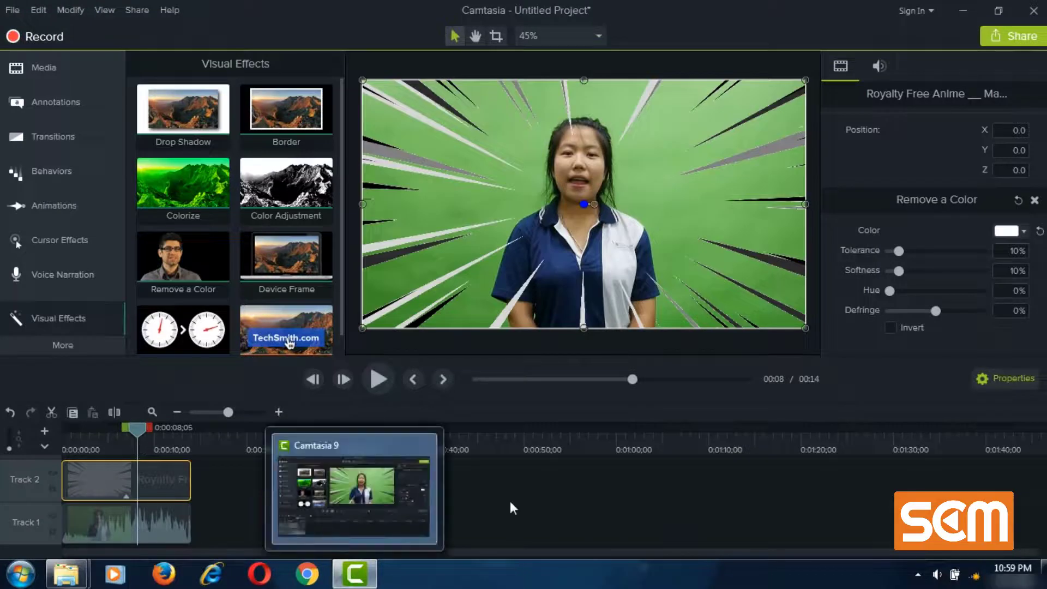
{"action": "left_click", "coordinate": [280, 498]}
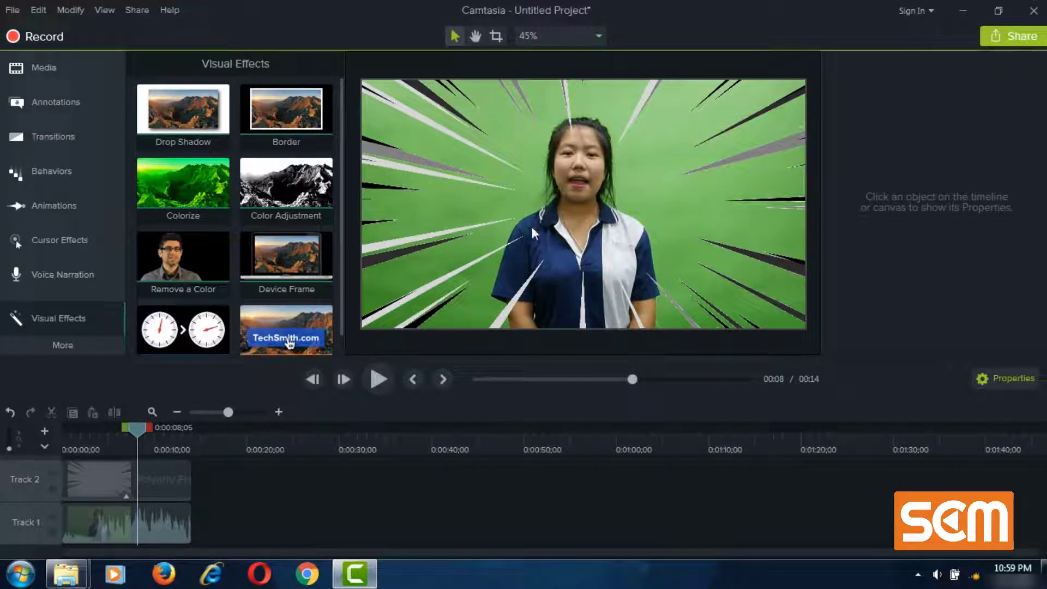
{"action": "left_click", "coordinate": [170, 472]}
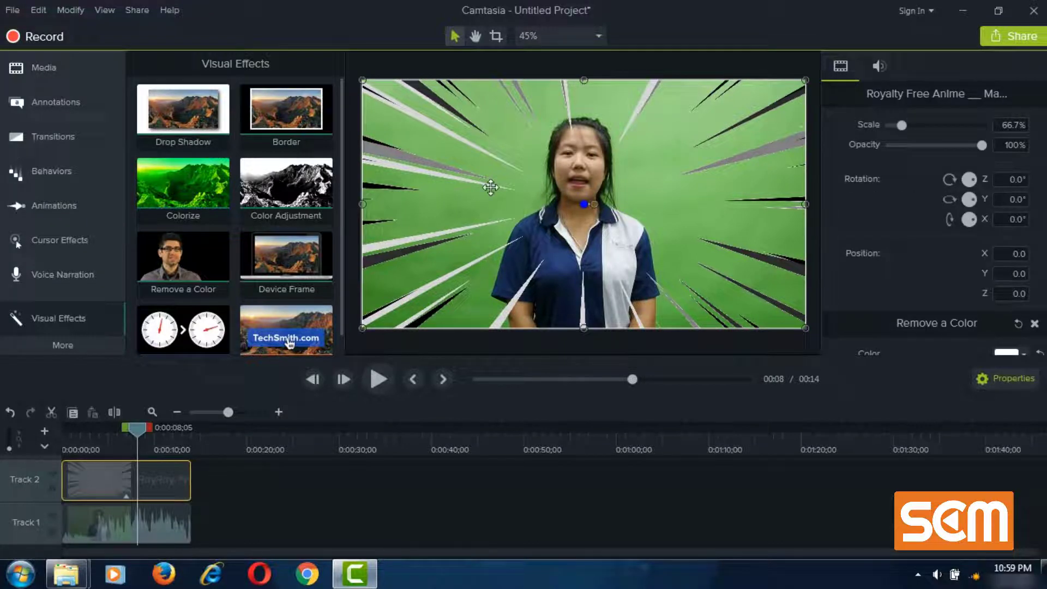
Step: Trim the white action-lines clip's start to about 6 seconds, and delete the clip from Track 2
{"action": "left_click", "coordinate": [65, 76]}
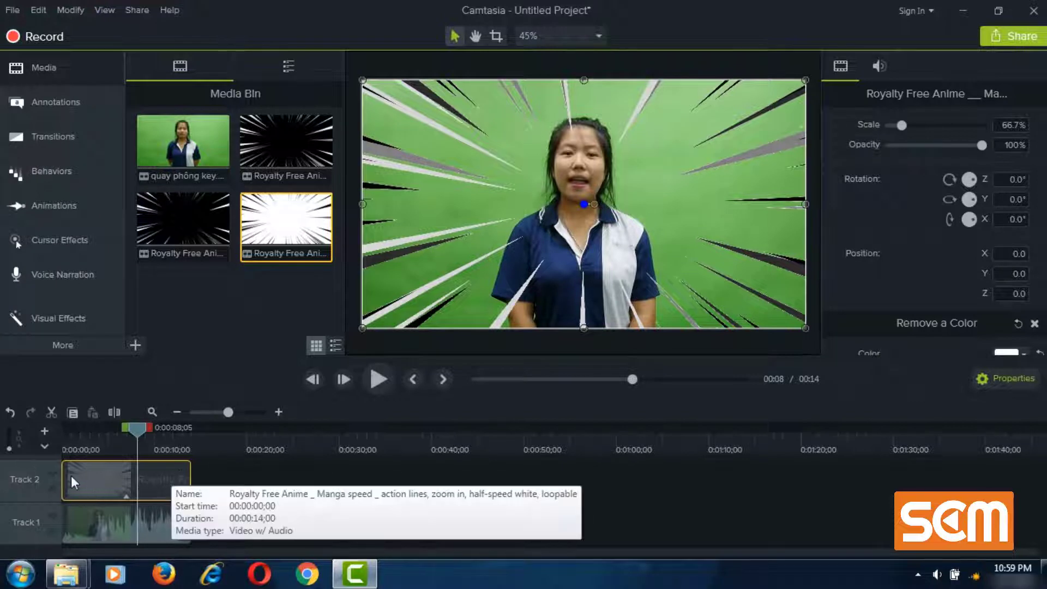
{"action": "left_click_drag", "start_coordinate": [64, 481], "coordinate": [119, 480]}
{"action": "right_click", "coordinate": [165, 483]}
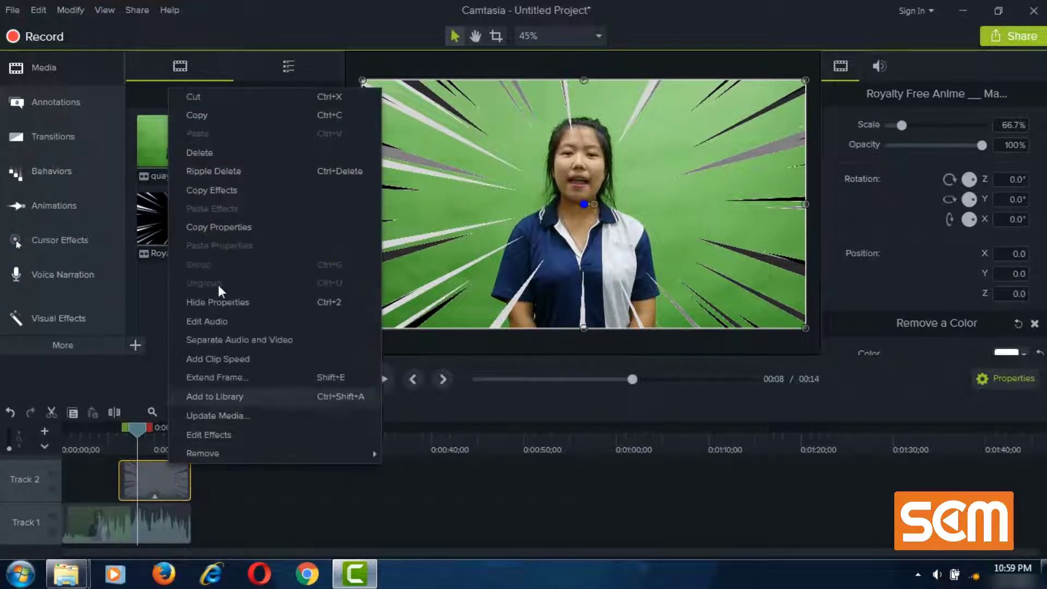
{"action": "left_click", "coordinate": [221, 153]}
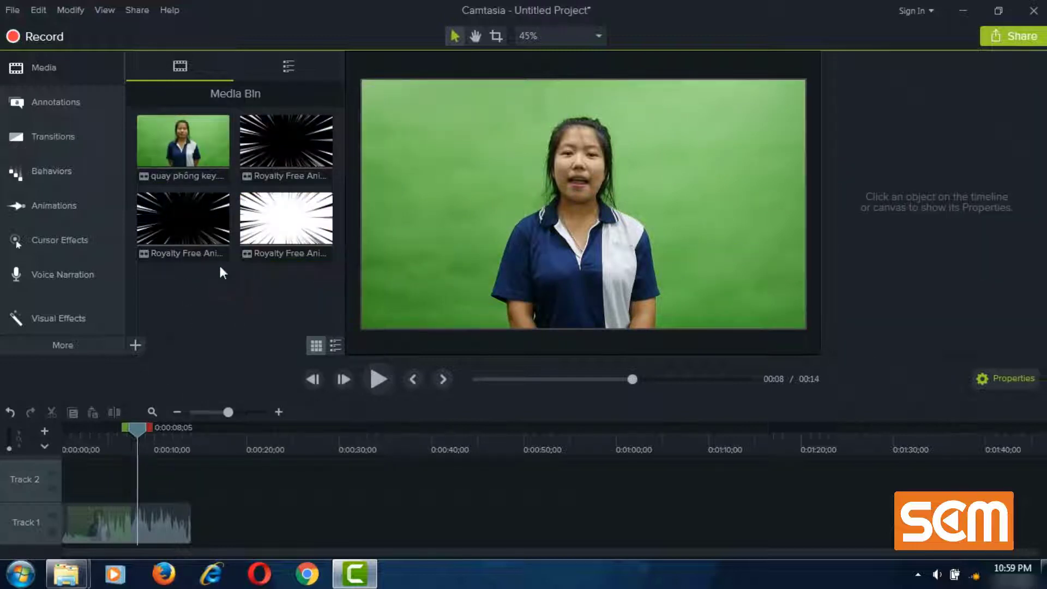
Step: Place the second black action-lines video on Track 2 and trim it to run from about 5 to 14 seconds
{"action": "left_click_drag", "start_coordinate": [190, 207], "coordinate": [143, 492]}
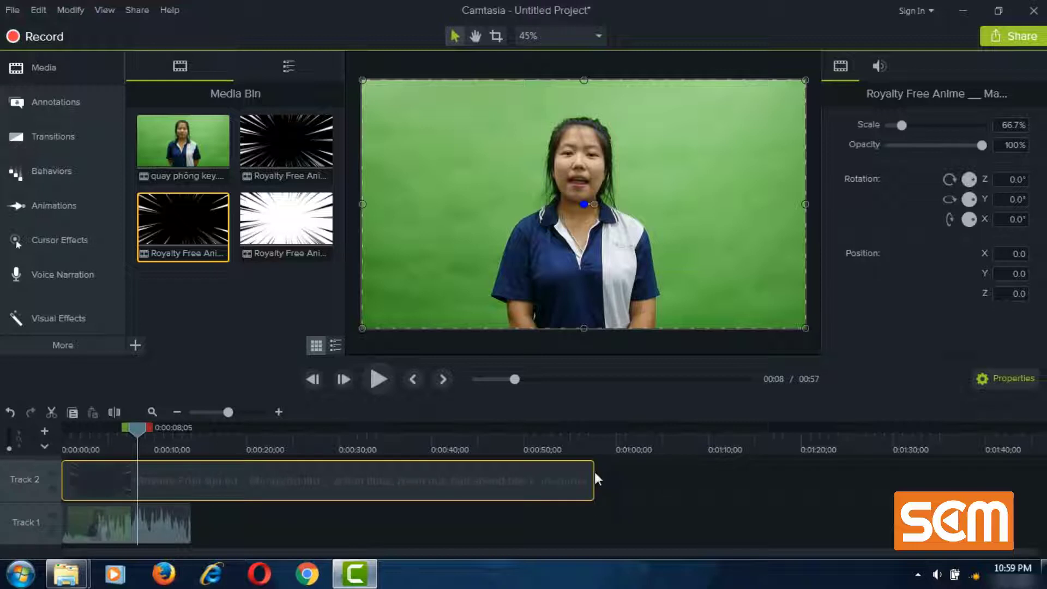
{"action": "left_click_drag", "start_coordinate": [598, 479], "coordinate": [182, 492]}
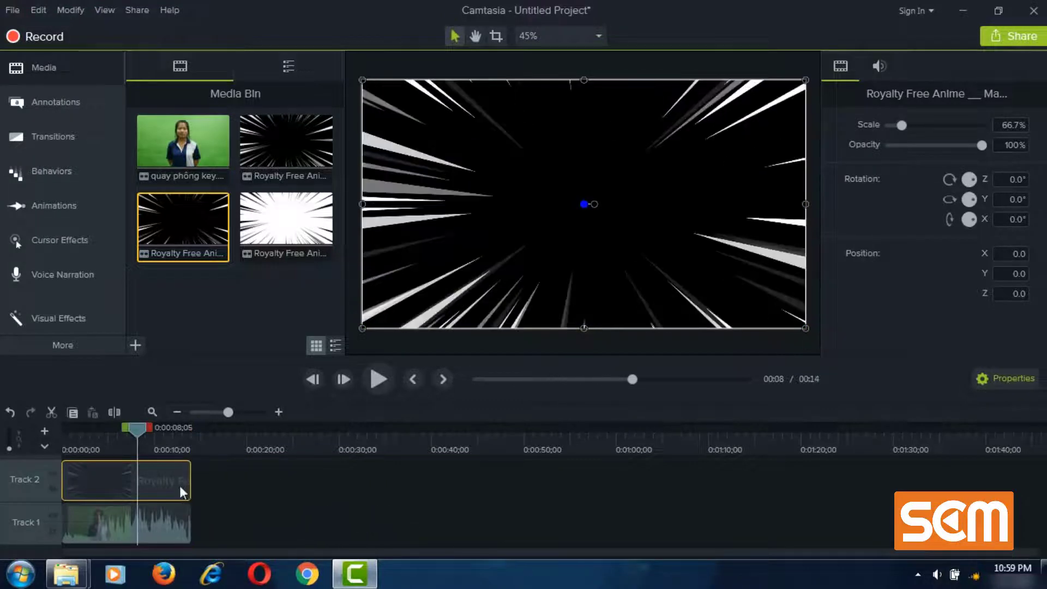
{"action": "left_click_drag", "start_coordinate": [63, 477], "coordinate": [111, 478]}
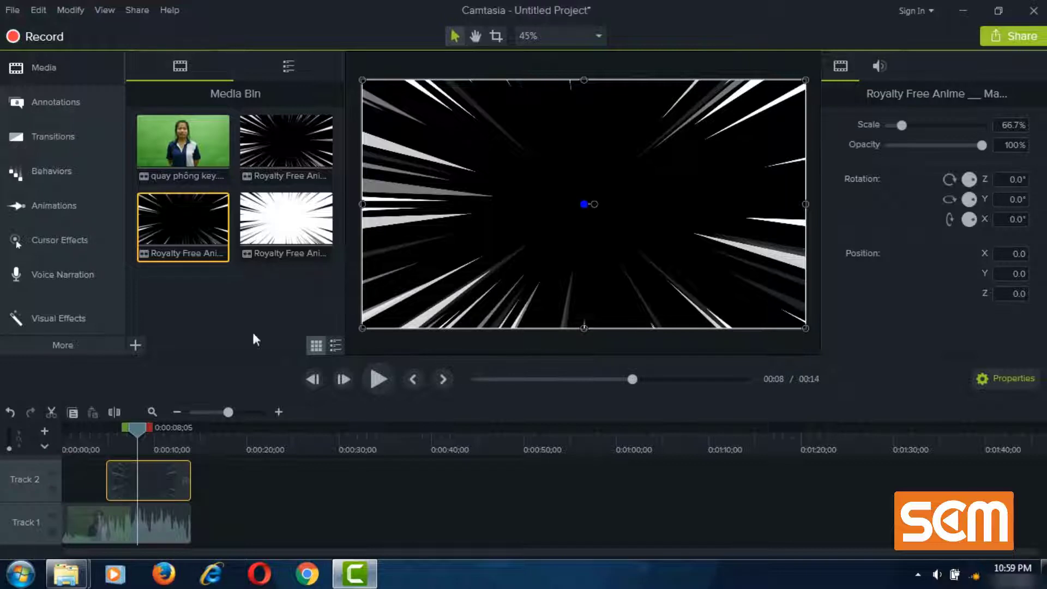
Step: Apply the Remove a Color effect to the black action-lines clip on Track 2 with black as the removed color, and deselect it
{"action": "left_click", "coordinate": [72, 314]}
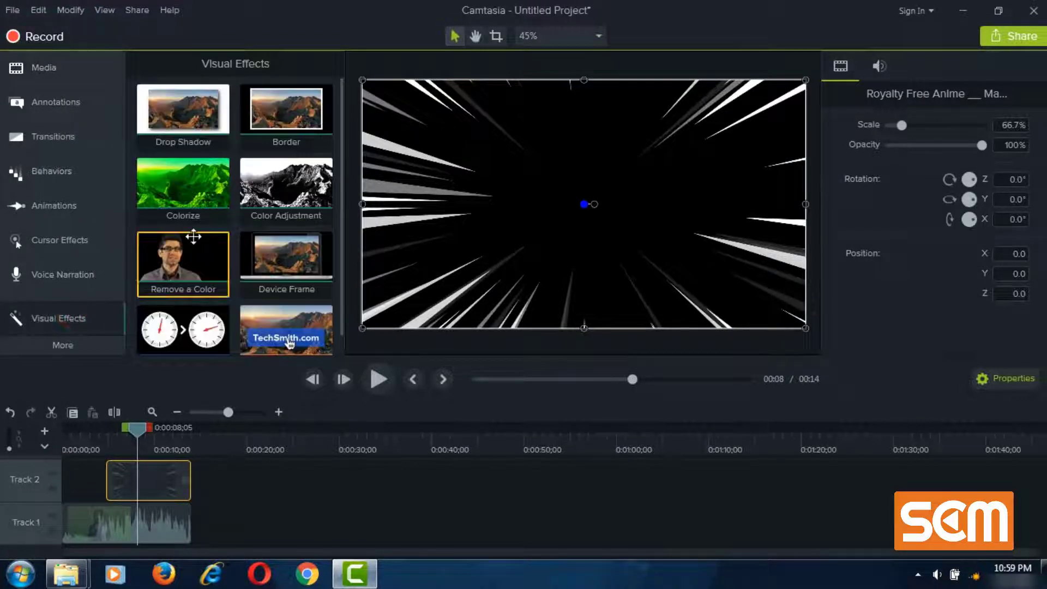
{"action": "left_click_drag", "start_coordinate": [182, 262], "coordinate": [159, 479]}
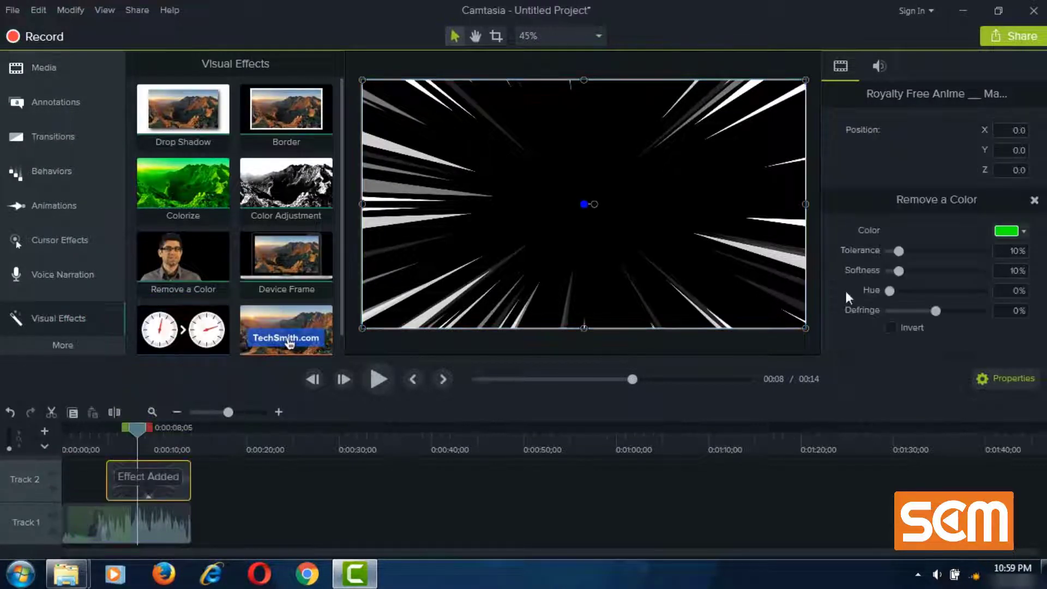
{"action": "left_click", "coordinate": [1025, 233]}
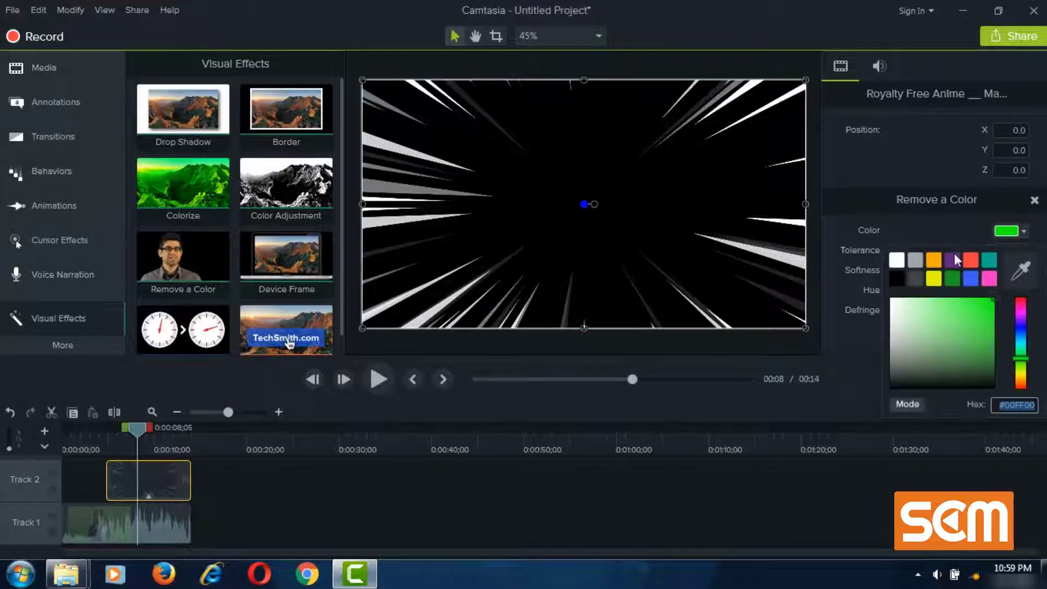
{"action": "left_click", "coordinate": [897, 279]}
{"action": "left_click", "coordinate": [432, 497]}
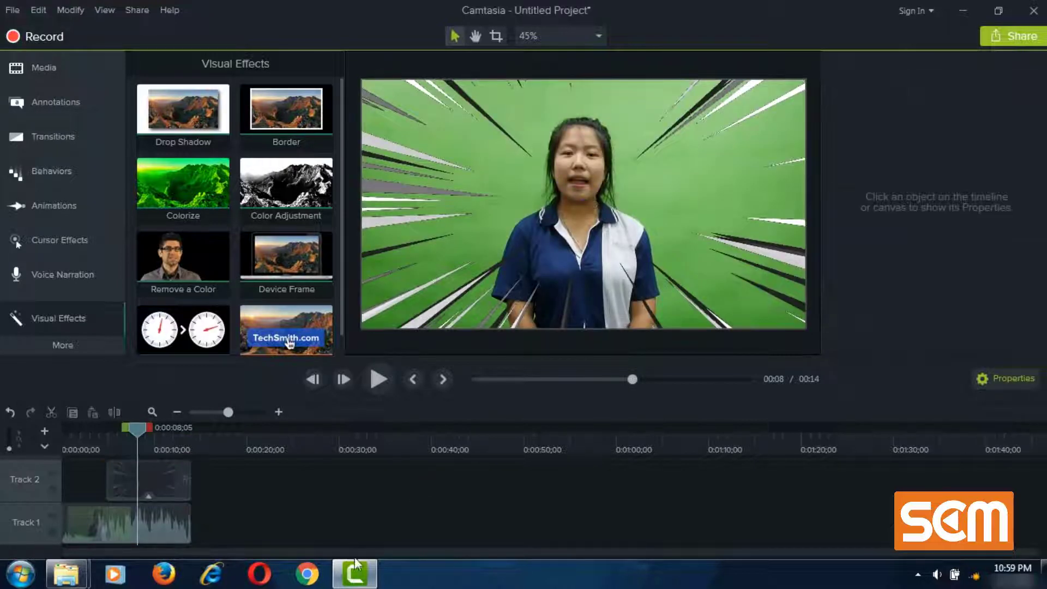
Step: Switch to New folder (2), preview the "action lines, horizontal, red" video in MPC-HC x64, pause it, and close the player
{"action": "left_click", "coordinate": [371, 577]}
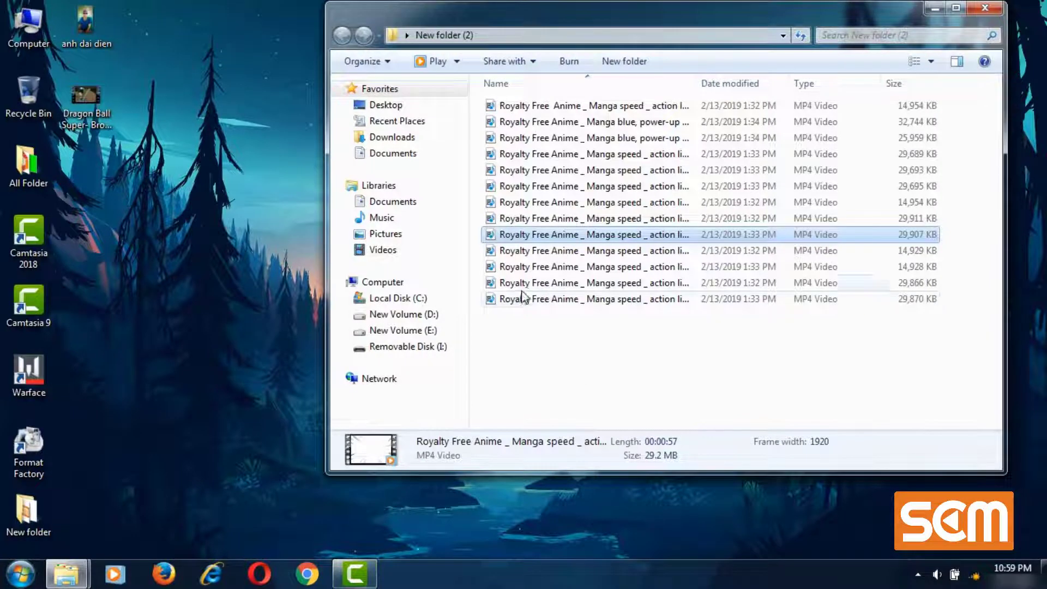
{"action": "left_click", "coordinate": [583, 219]}
{"action": "left_click", "coordinate": [573, 202]}
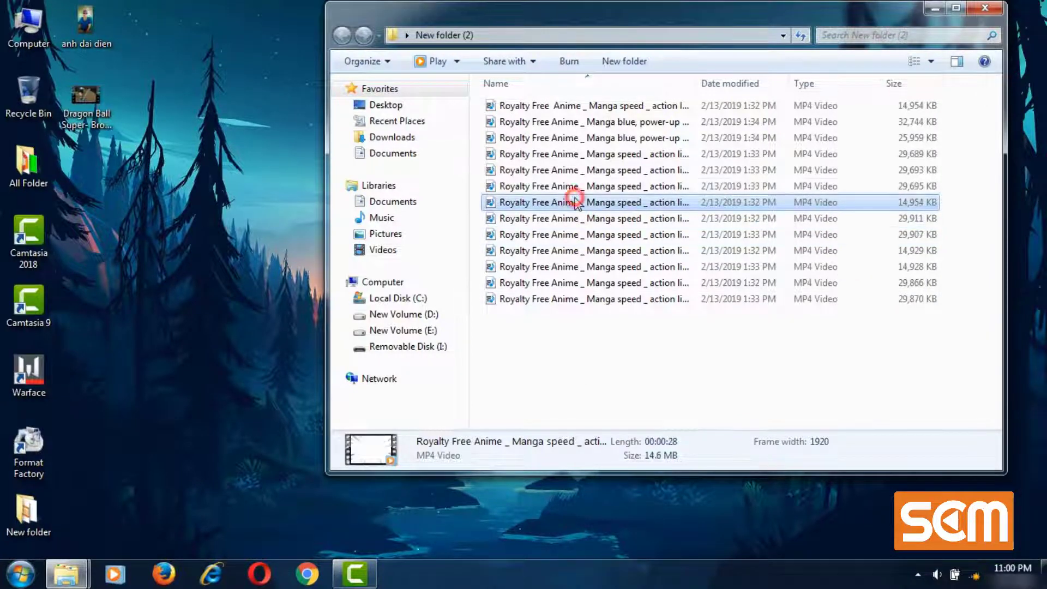
{"action": "left_click", "coordinate": [570, 187]}
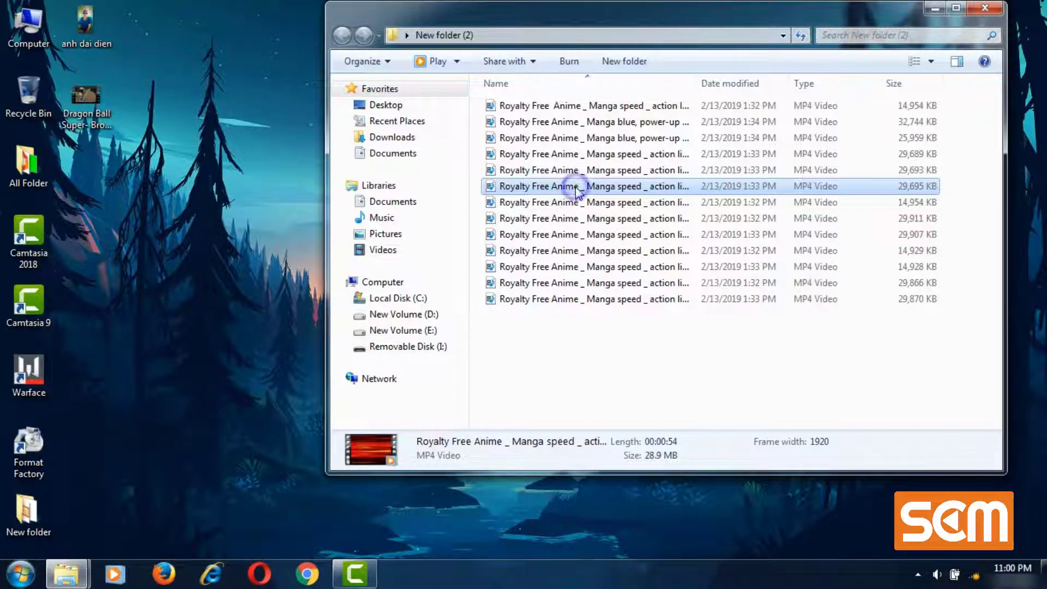
{"action": "right_click", "coordinate": [577, 191]}
{"action": "mouse_move", "coordinate": [605, 264]}
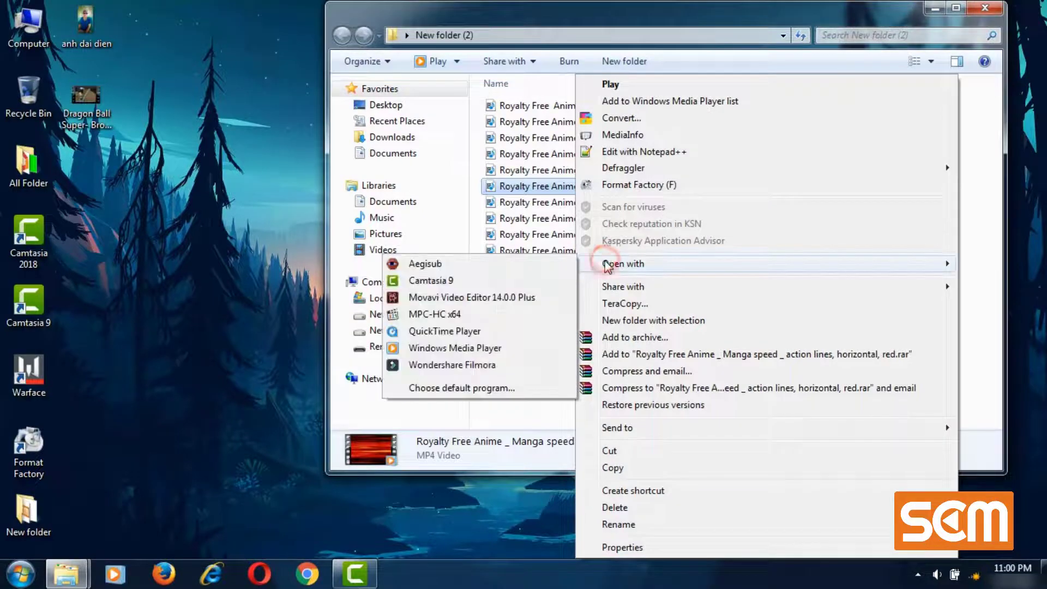
{"action": "left_click", "coordinate": [499, 317]}
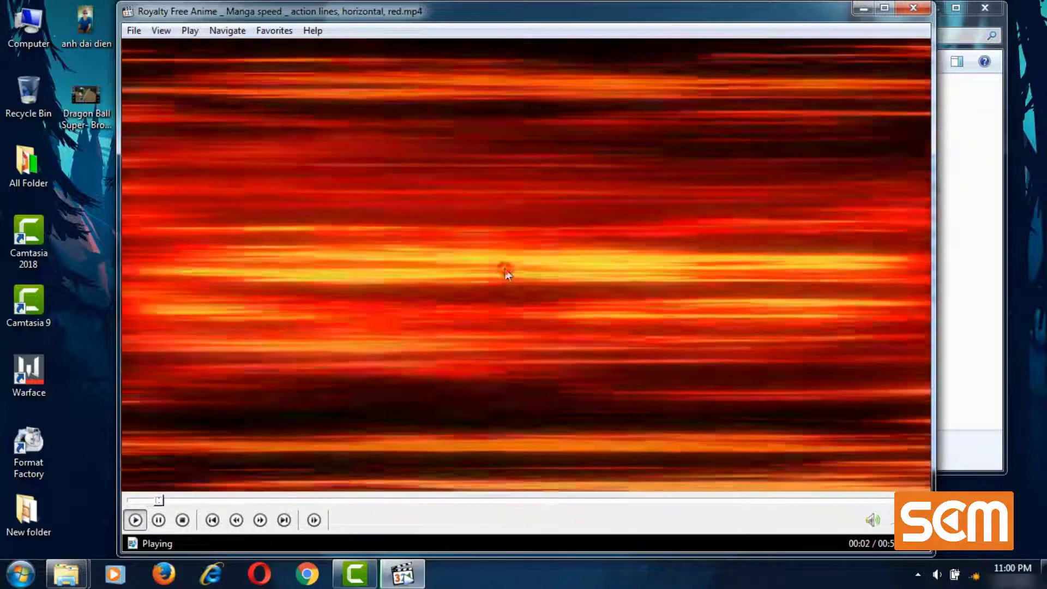
{"action": "left_click", "coordinate": [551, 249]}
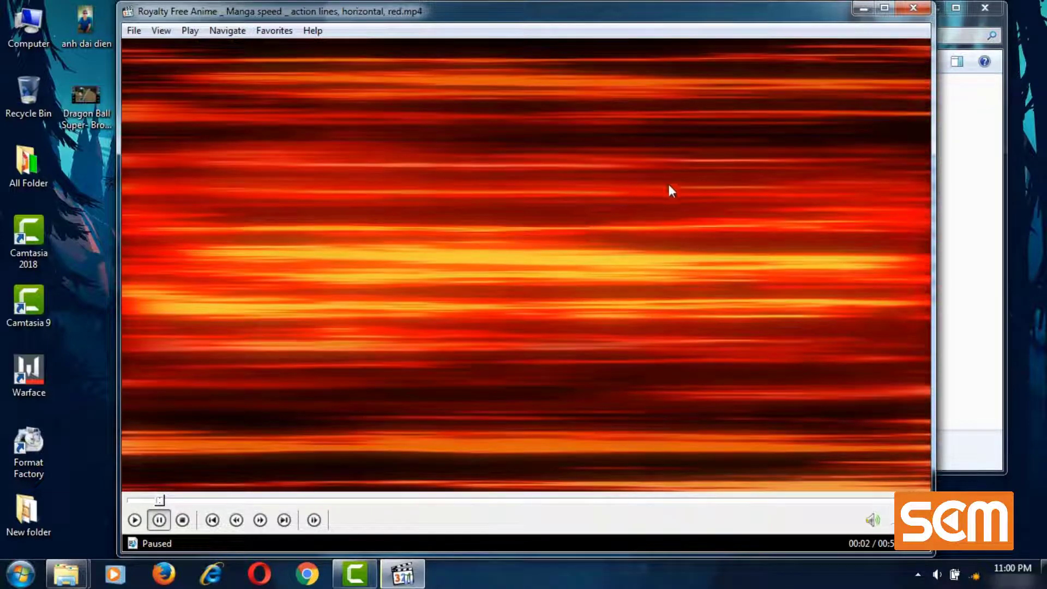
{"action": "left_click", "coordinate": [913, 9]}
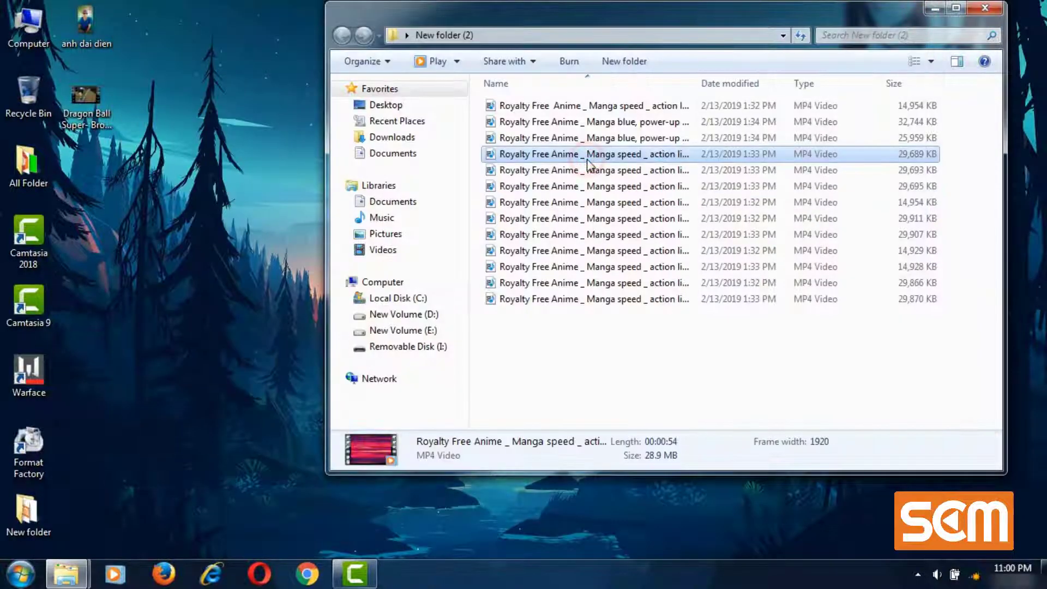
Step: Preview the "action lines, horizontal, purple with clouds" video in MPC-HC x64 and close the player
{"action": "right_click", "coordinate": [578, 171]}
{"action": "left_click", "coordinate": [638, 264]}
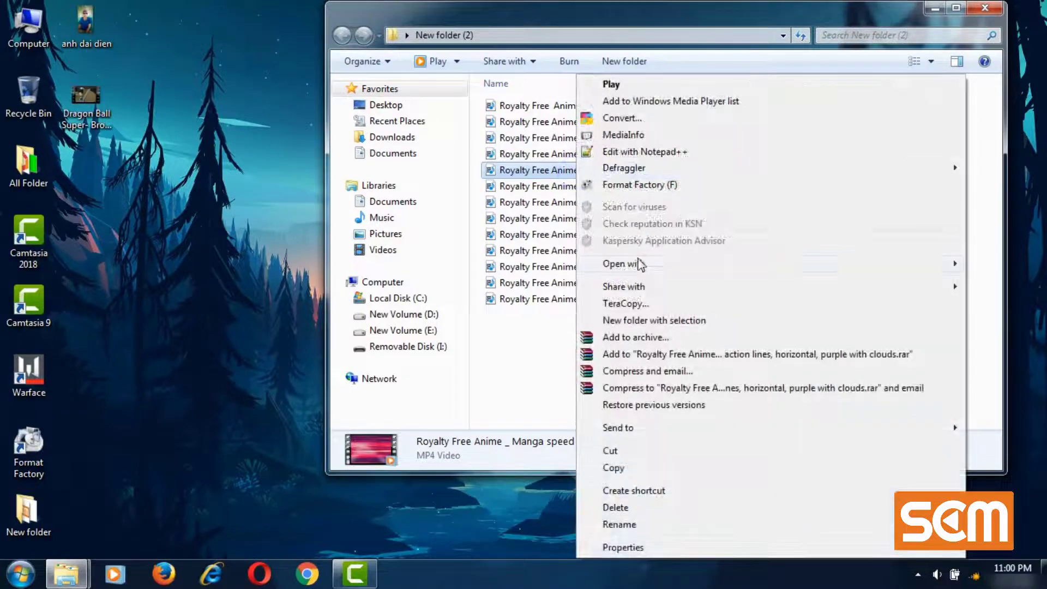
{"action": "left_click", "coordinate": [523, 314]}
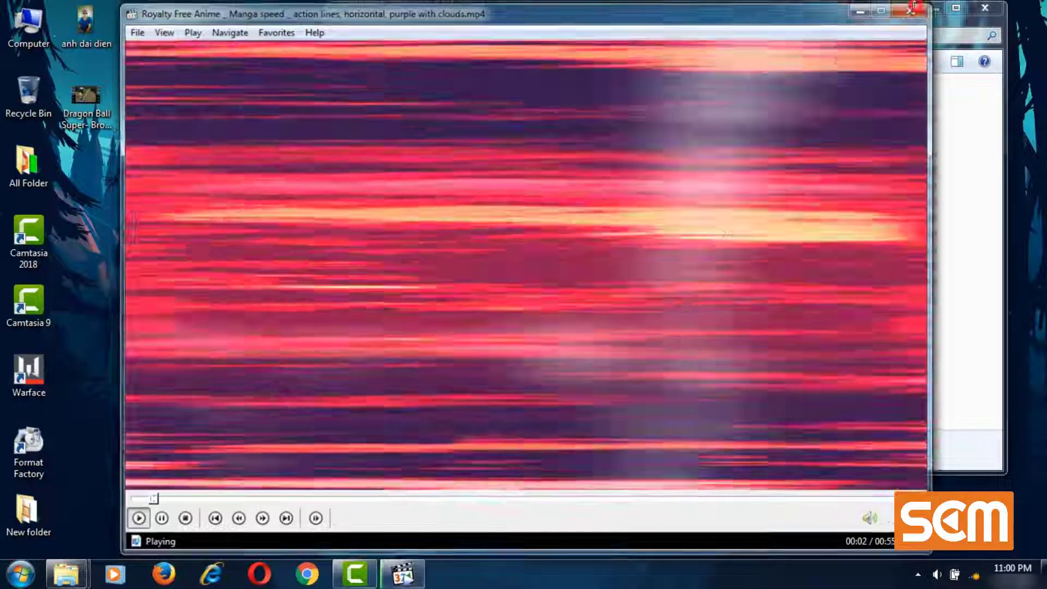
{"action": "left_click", "coordinate": [921, 9]}
Step: Preview the "Manga blue, power-up motion background V.001" video in MPC-HC x64 and close the player
{"action": "left_click", "coordinate": [561, 137]}
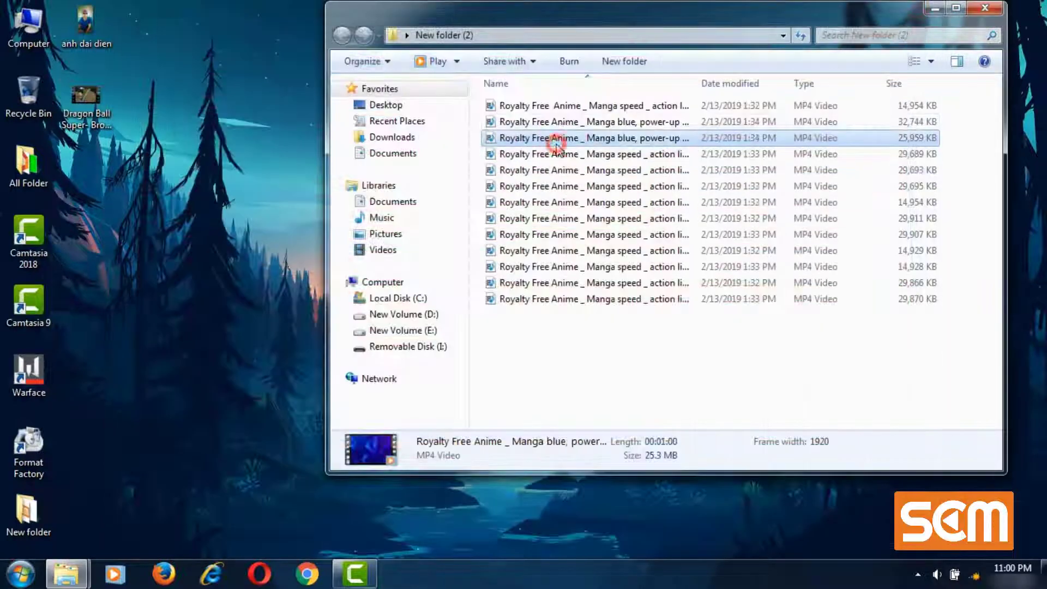
{"action": "left_click", "coordinate": [569, 124]}
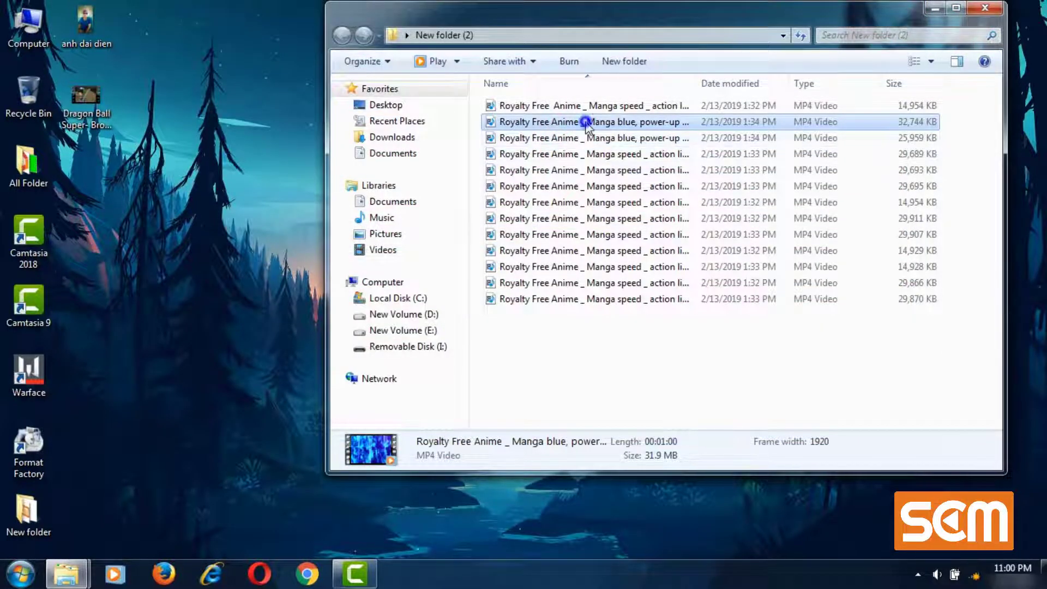
{"action": "right_click", "coordinate": [583, 122]}
{"action": "mouse_move", "coordinate": [666, 264]}
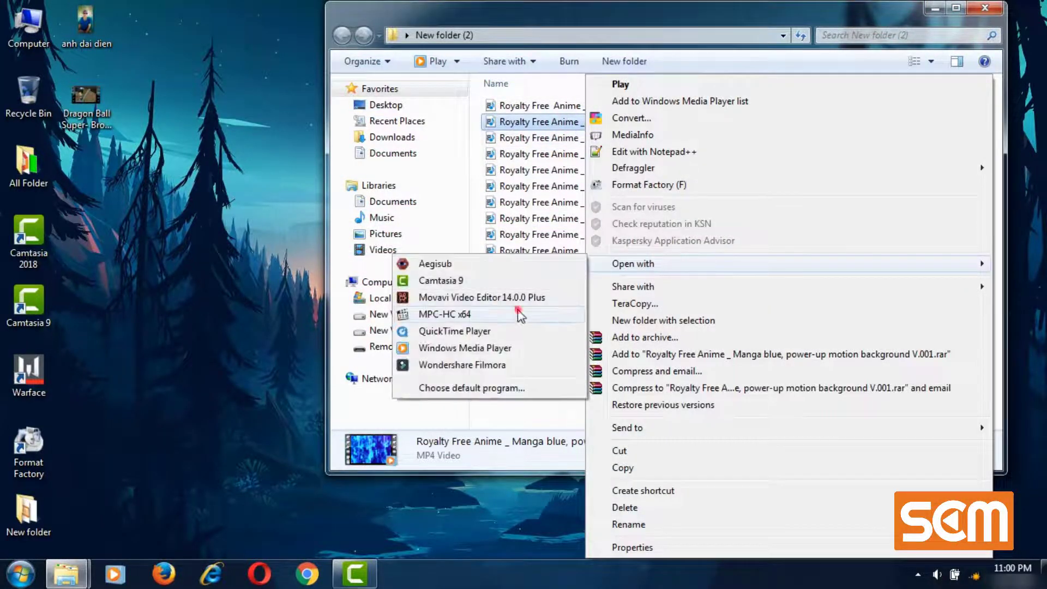
{"action": "left_click", "coordinate": [519, 314]}
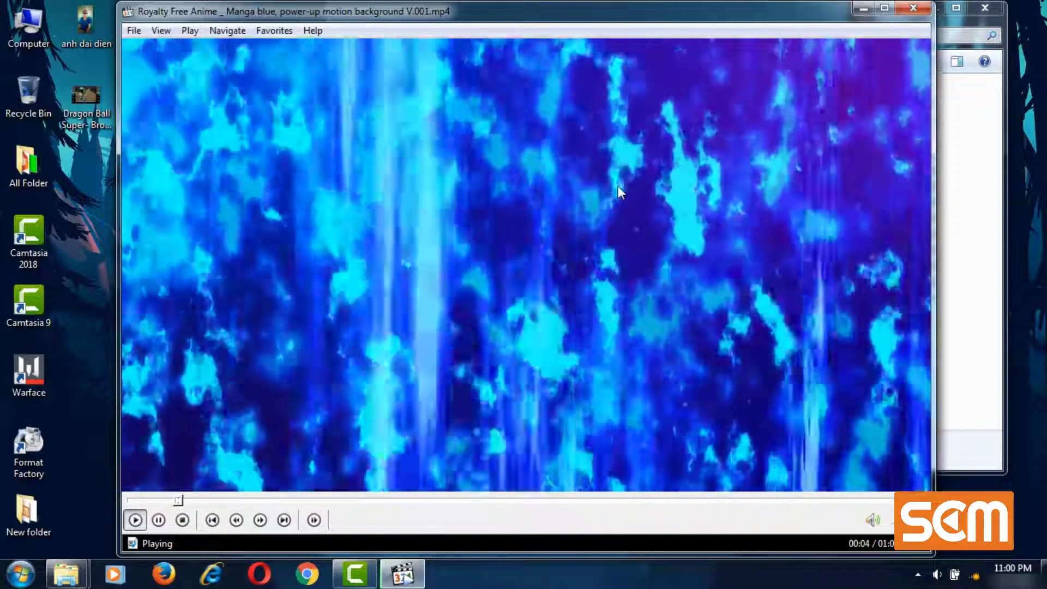
{"action": "left_click", "coordinate": [862, 10]}
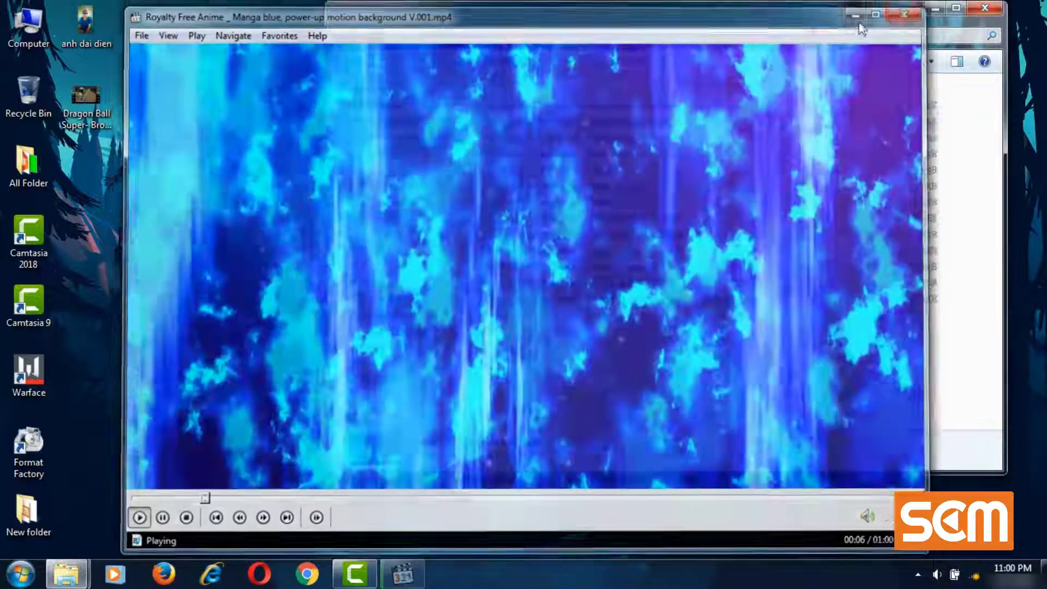
Step: Check the thumbnails of several more "Manga speed _ action lines" videos in New folder (2), and close the folder window
{"action": "left_click", "coordinate": [558, 218]}
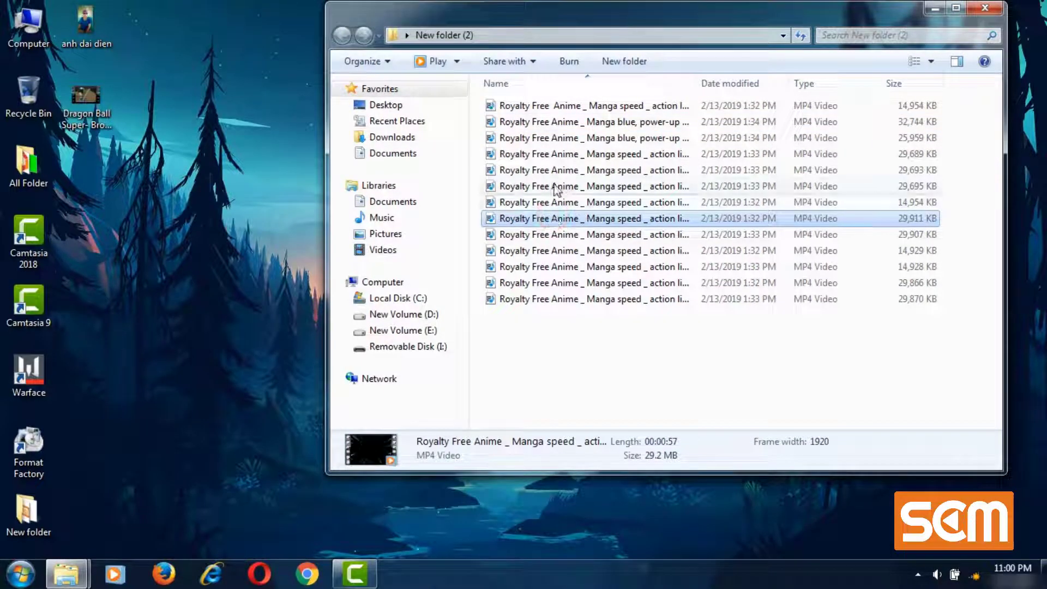
{"action": "left_click", "coordinate": [555, 187]}
{"action": "left_click", "coordinate": [543, 217]}
{"action": "left_click", "coordinate": [542, 265]}
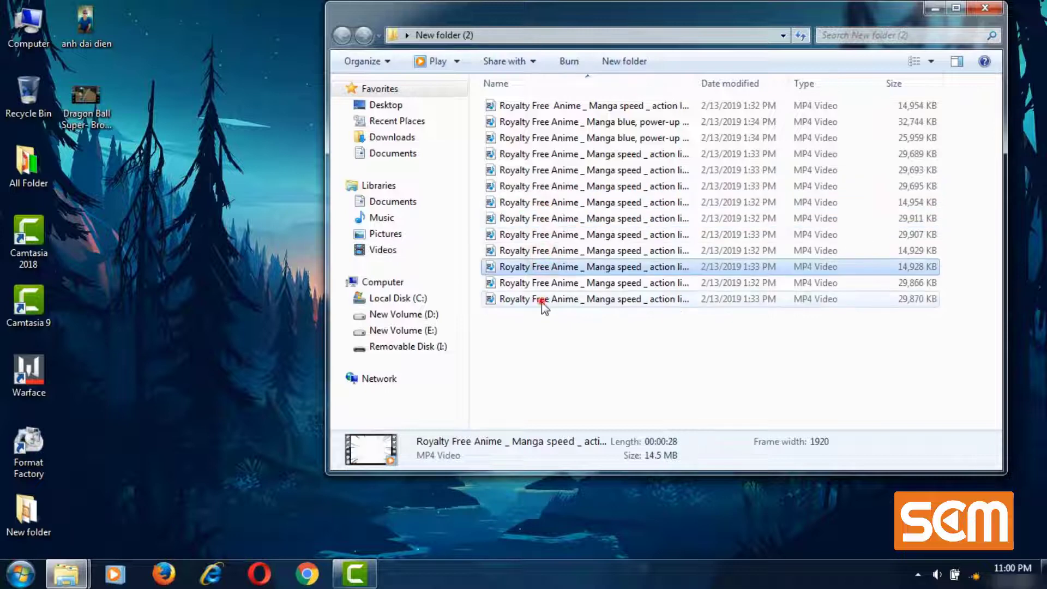
{"action": "left_click", "coordinate": [541, 301]}
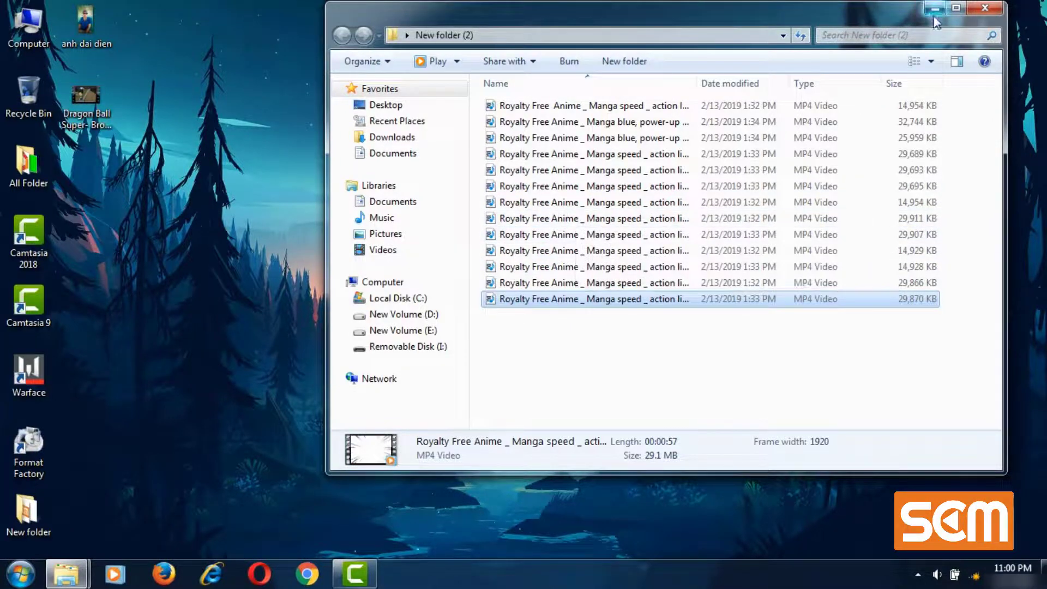
{"action": "left_click", "coordinate": [985, 8]}
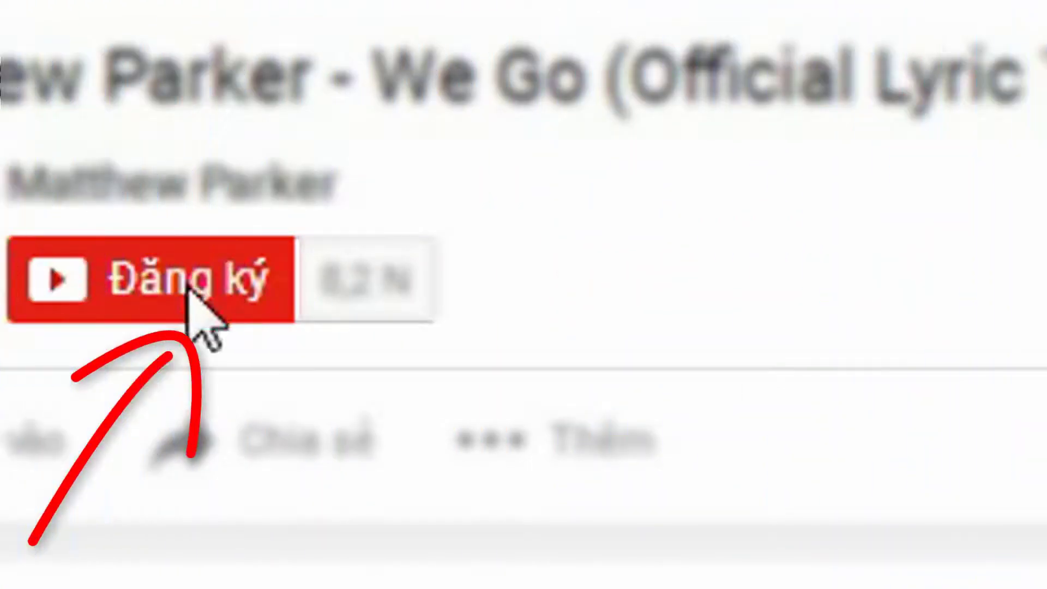